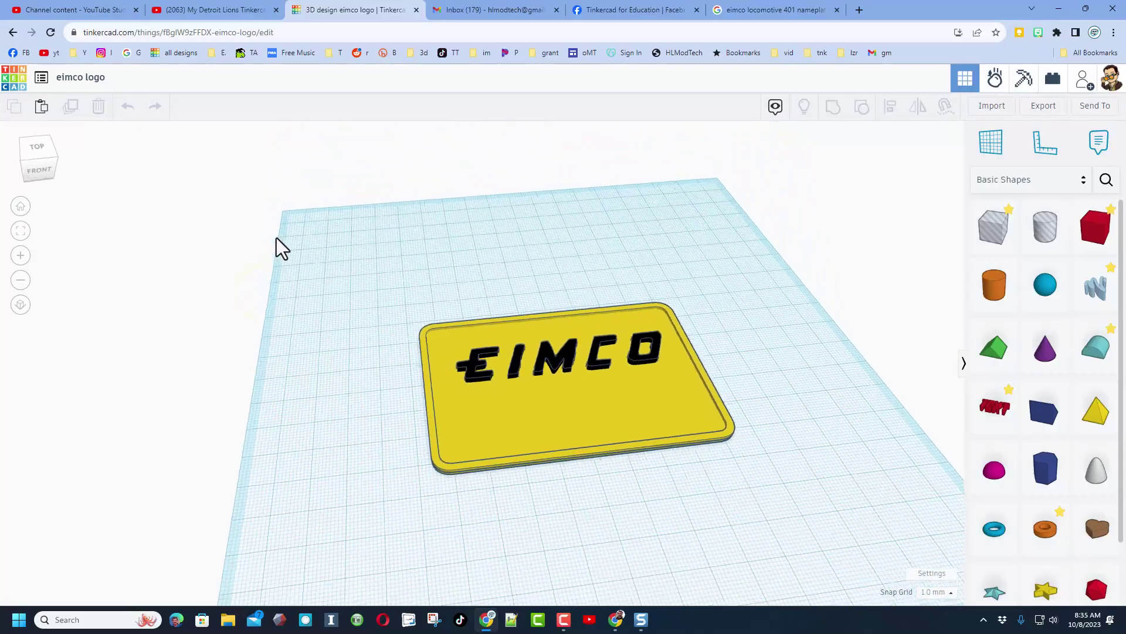
# - Orbit the view until the view cube shows TOP, looking straight down on the yellow EIMCO plate
pyautogui.moveTo(269, 275); pyautogui.dragTo(266, 306)
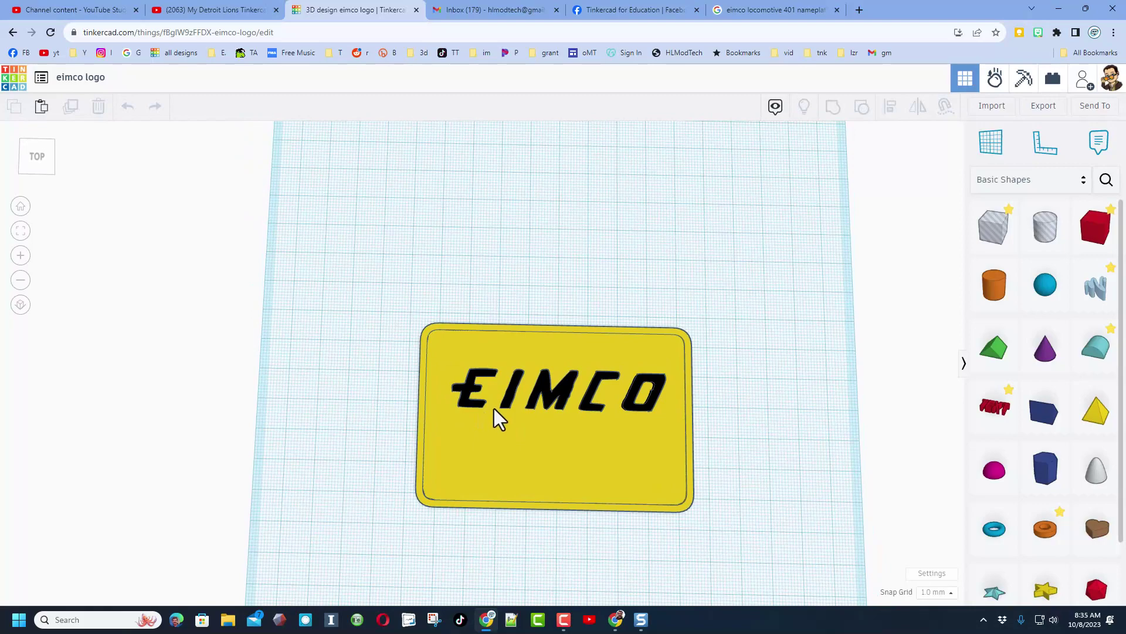
# - Enlarge the rusty EIMCO nameplate photo from the 'eimco locomotive 401 nameplate' image results
pyautogui.click(772, 12)
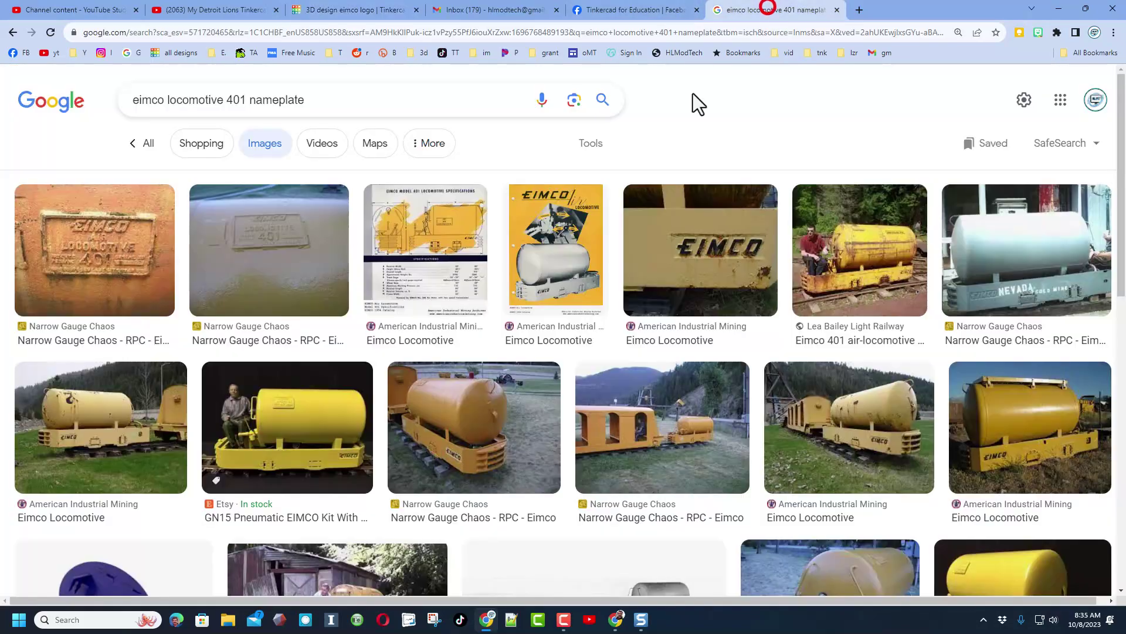
pyautogui.click(696, 270)
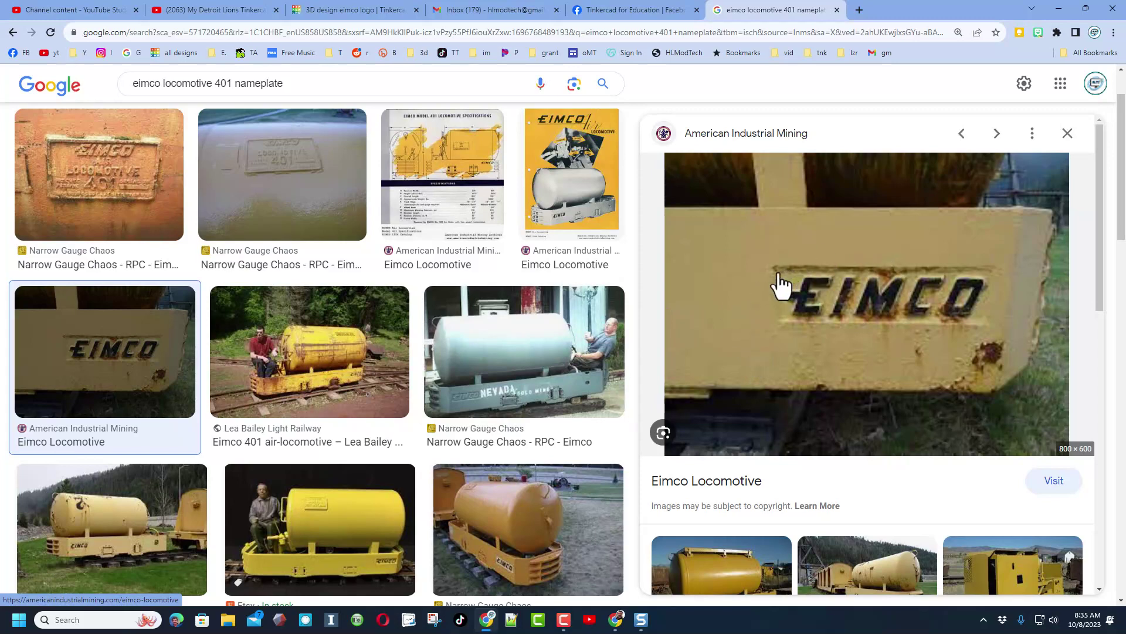
pyautogui.press('Print')
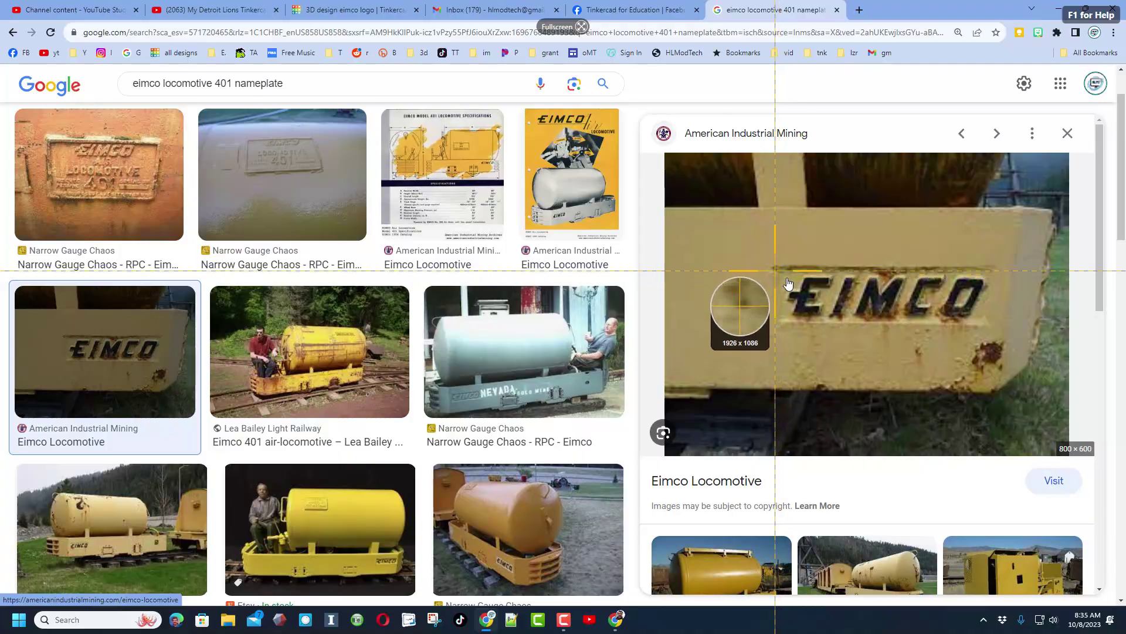
# - Capture a 362 x 100 region around the EIMCO lettering in Snagit and copy it
pyautogui.moveTo(775, 265); pyautogui.dragTo(989, 324)
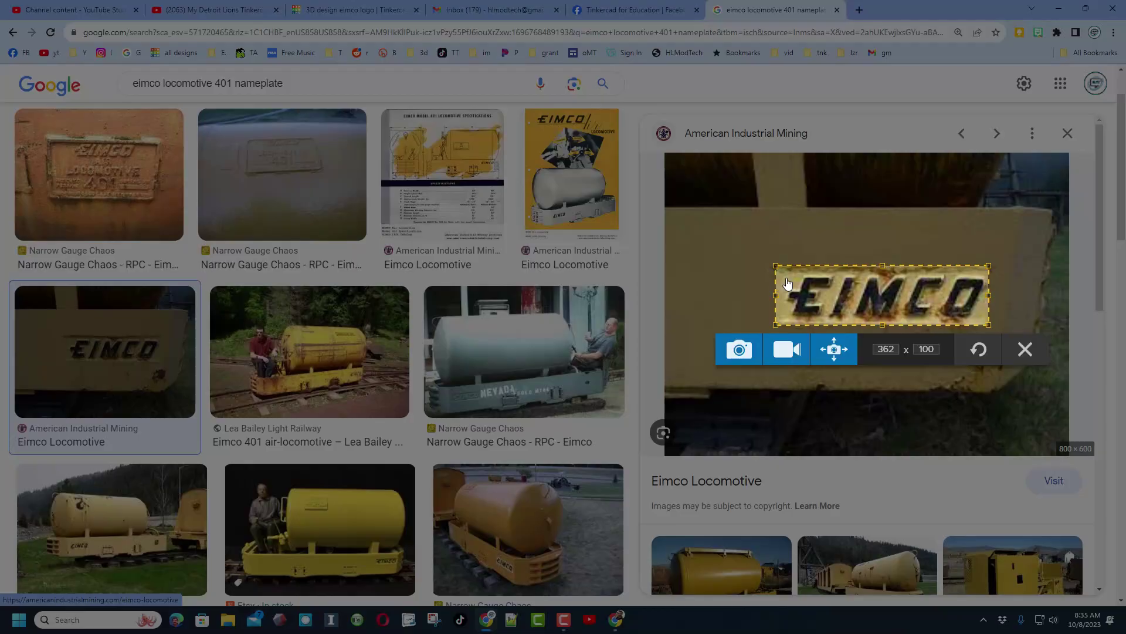
pyautogui.click(747, 352)
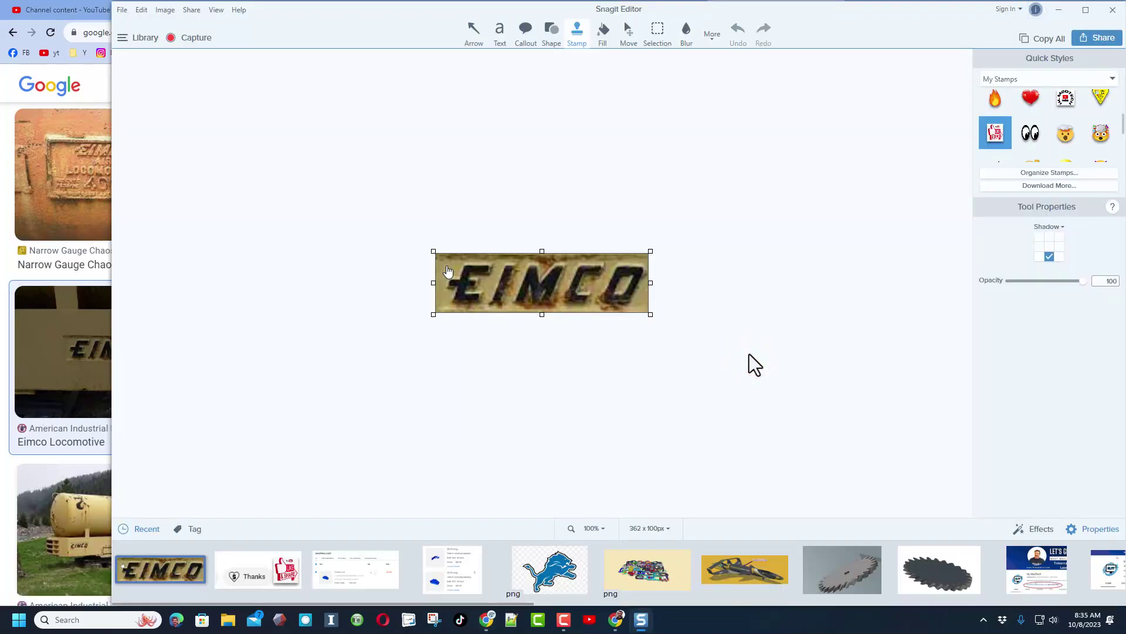
pyautogui.click(635, 36)
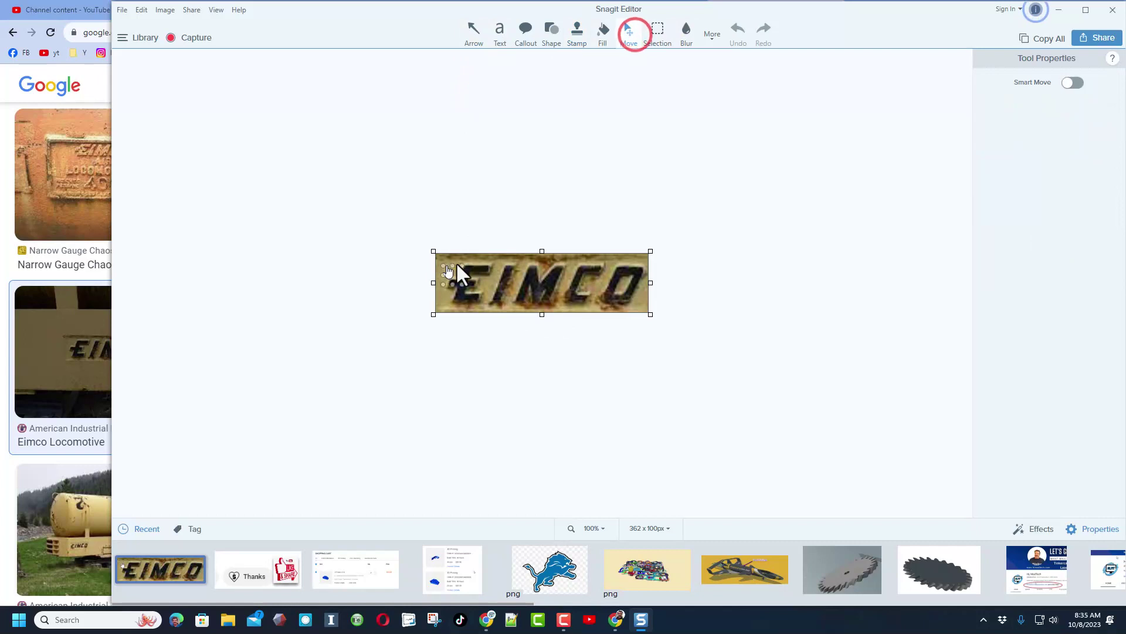
pyautogui.click(453, 267)
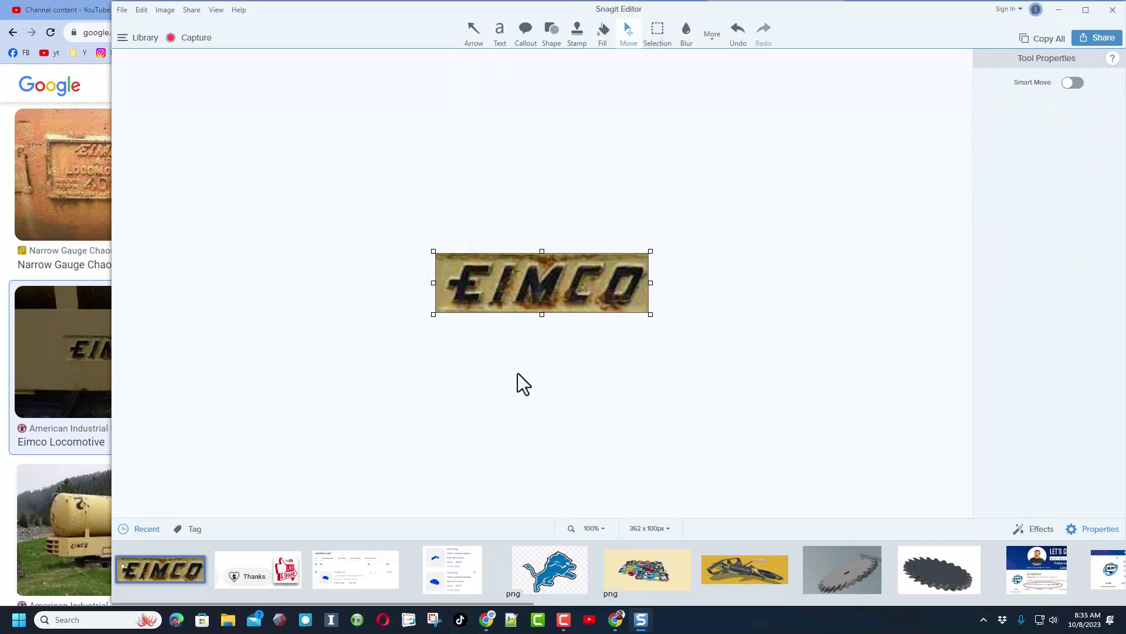
pyautogui.hotkey('ctrl', 'c')
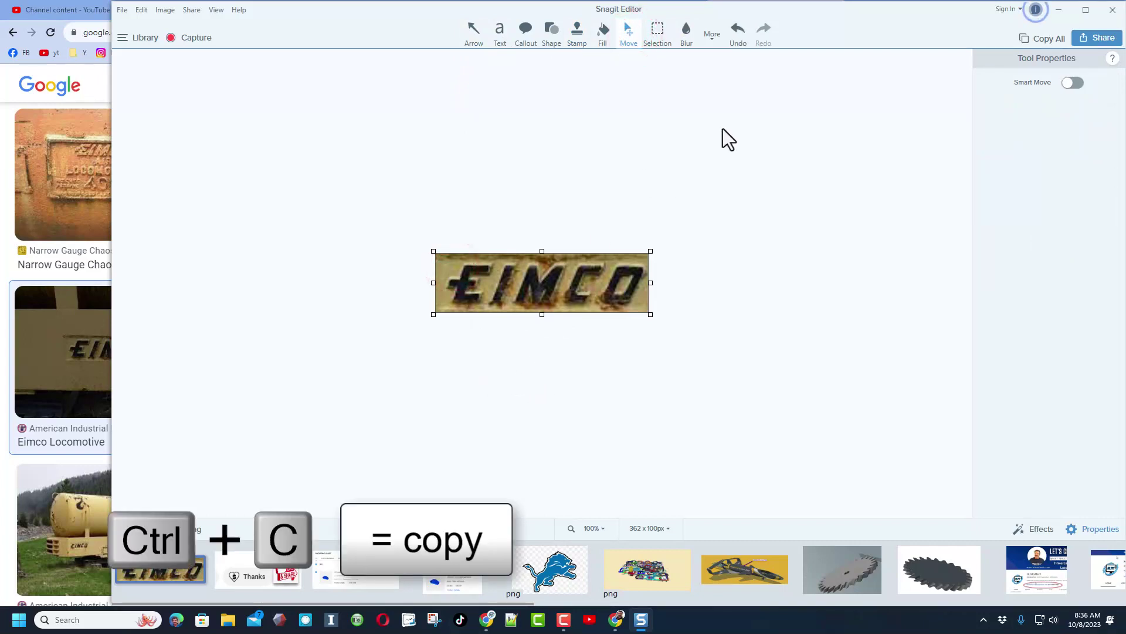
# - Load the Pixlr X editor at pixlr.com/x in the browser
pyautogui.hotkey('alt', 'Tab')
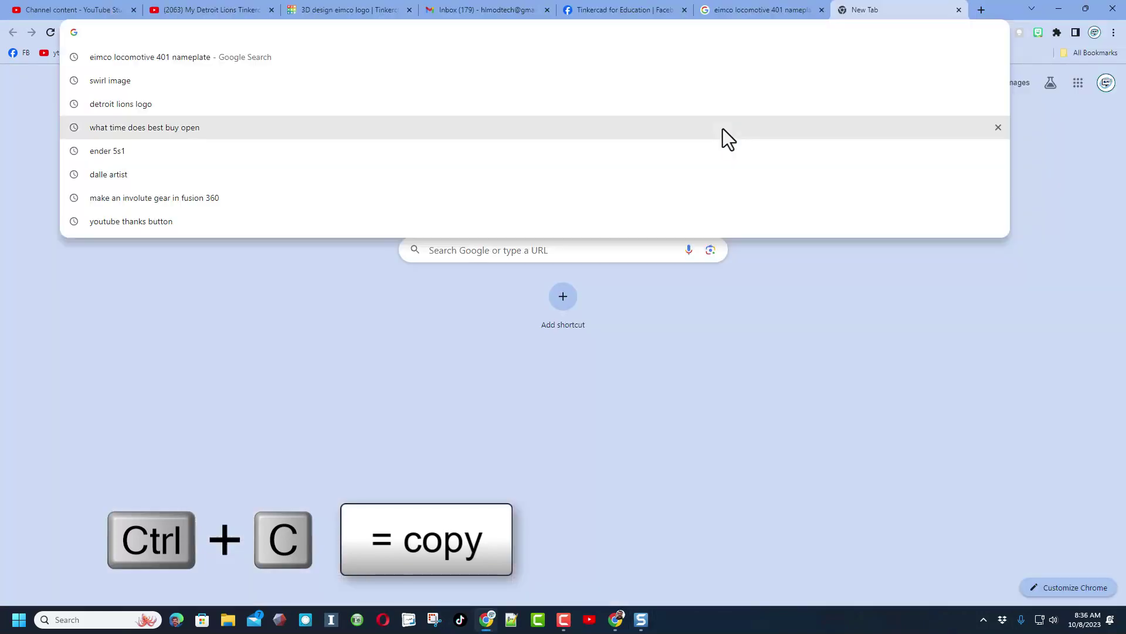
pyautogui.write('pixlr.com/x/')
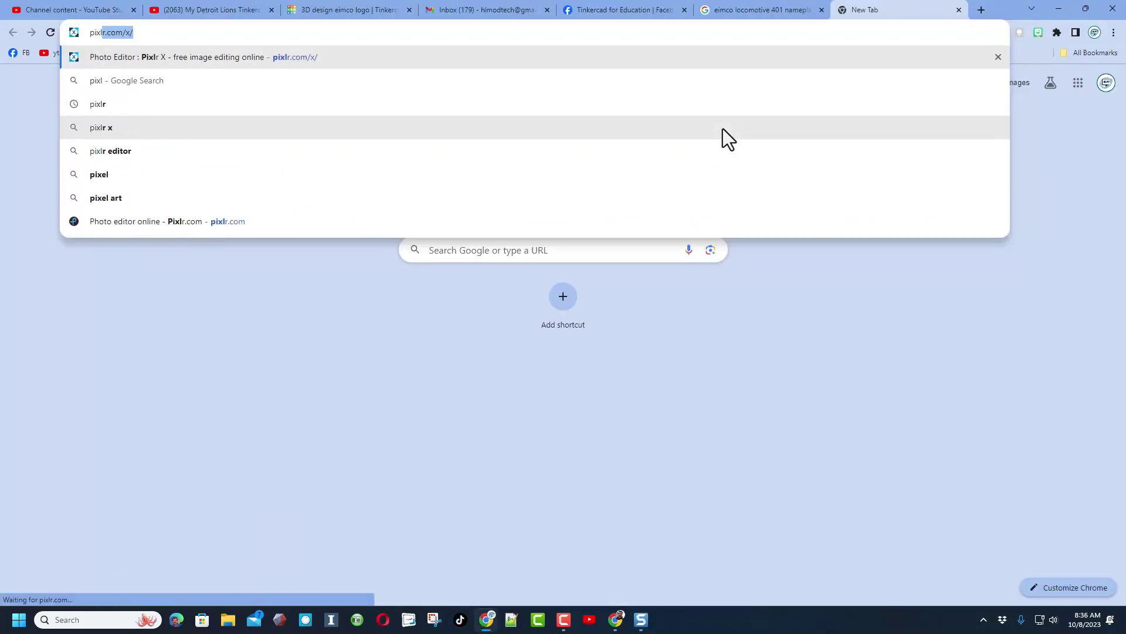
pyautogui.press('Return')
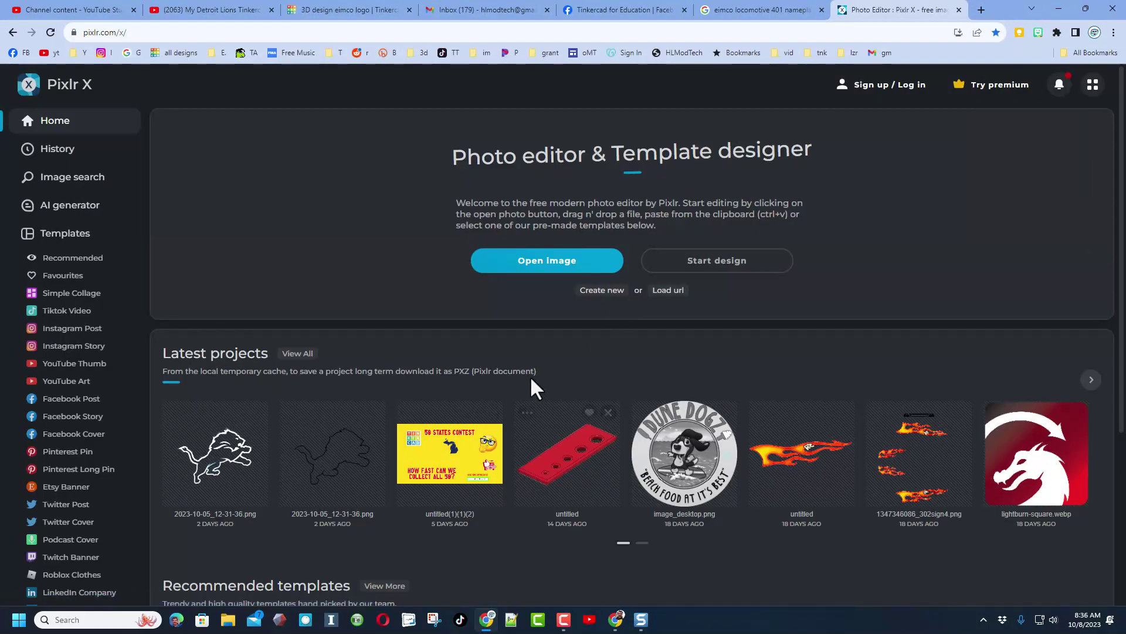
# - Create a 1000 x 1000 Art grid image and paste the EIMCO capture onto it
pyautogui.click(610, 294)
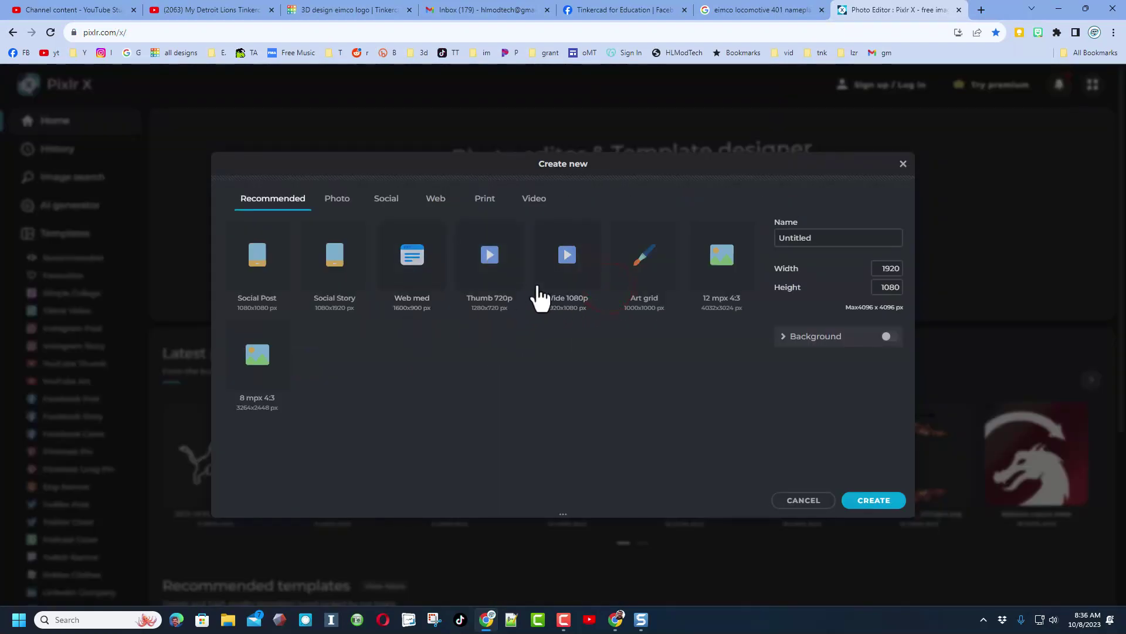
pyautogui.hotkey('ctrl', 'v')
pyautogui.click(646, 261)
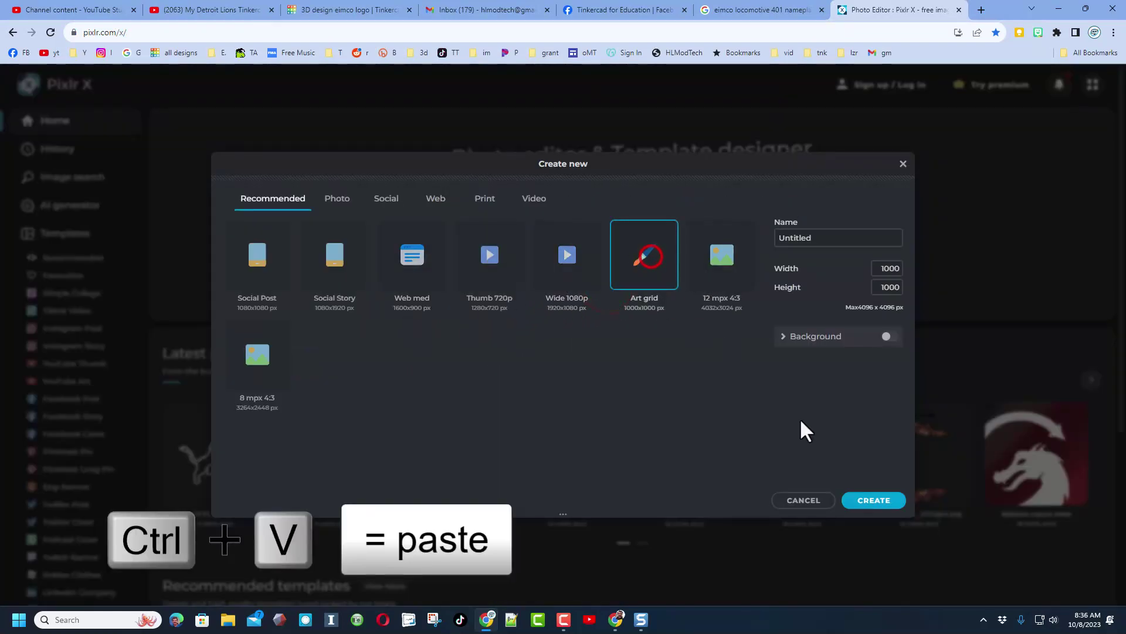
pyautogui.click(863, 500)
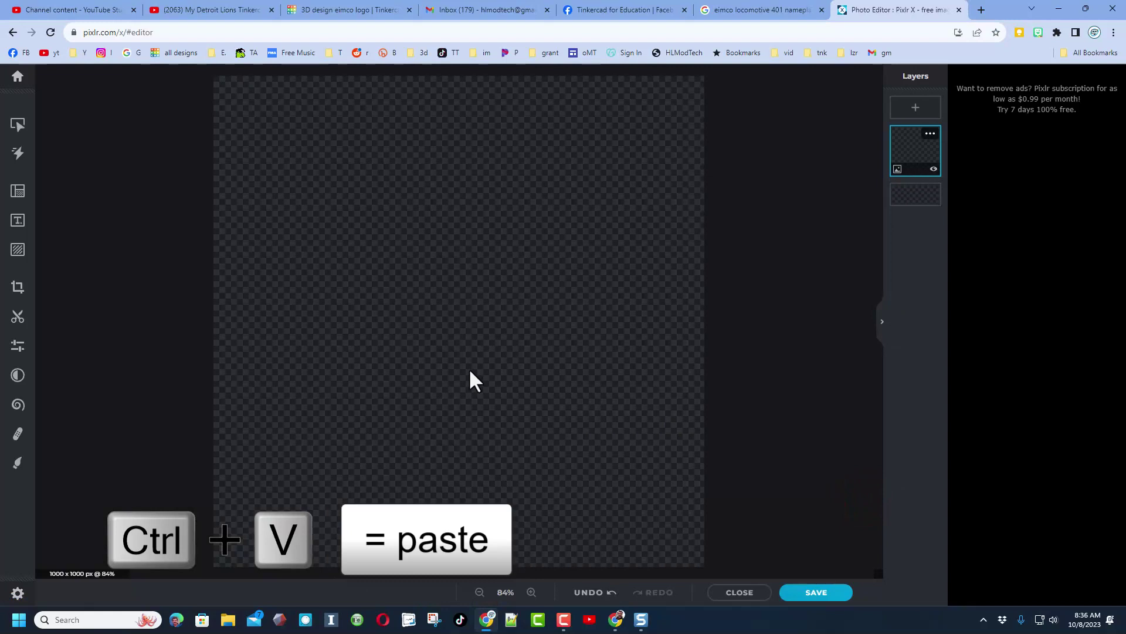
pyautogui.hotkey('ctrl', 'v')
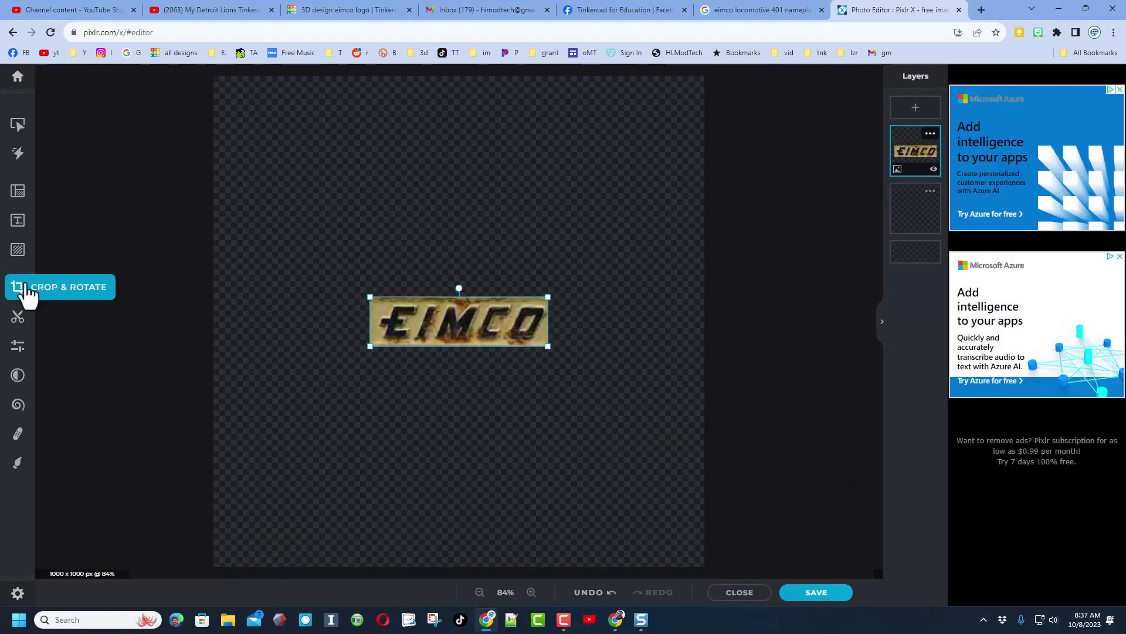
pyautogui.click(18, 288)
# - Crop all four edges in to the EIMCO plate, giving a 359 x 103 px canvas
pyautogui.moveTo(312, 328); pyautogui.dragTo(463, 323)
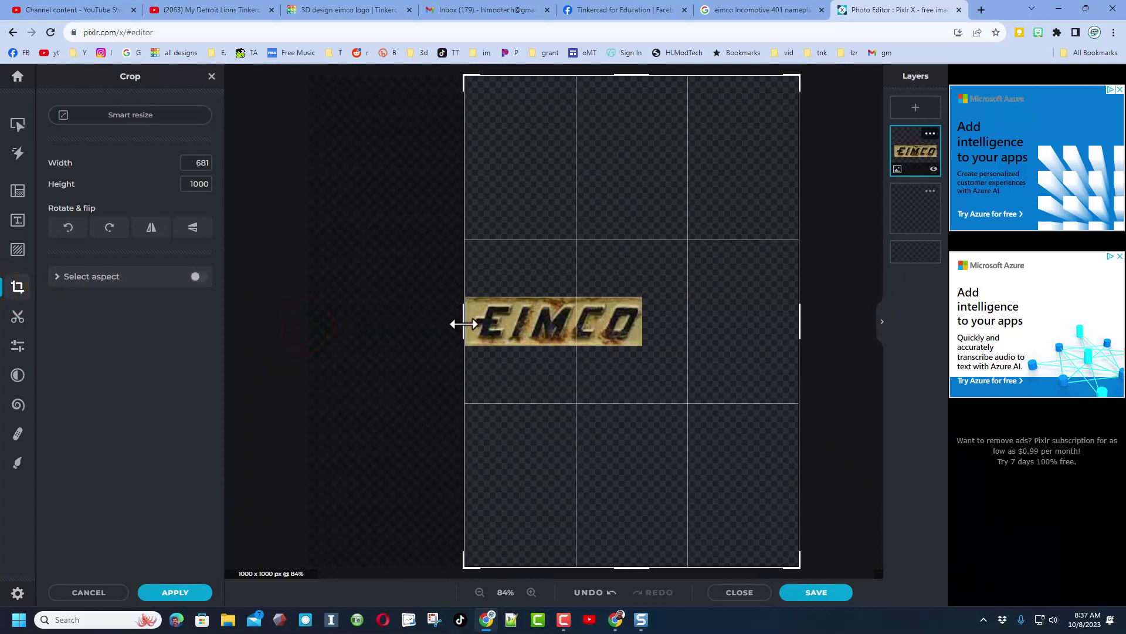
pyautogui.moveTo(801, 322); pyautogui.dragTo(639, 340)
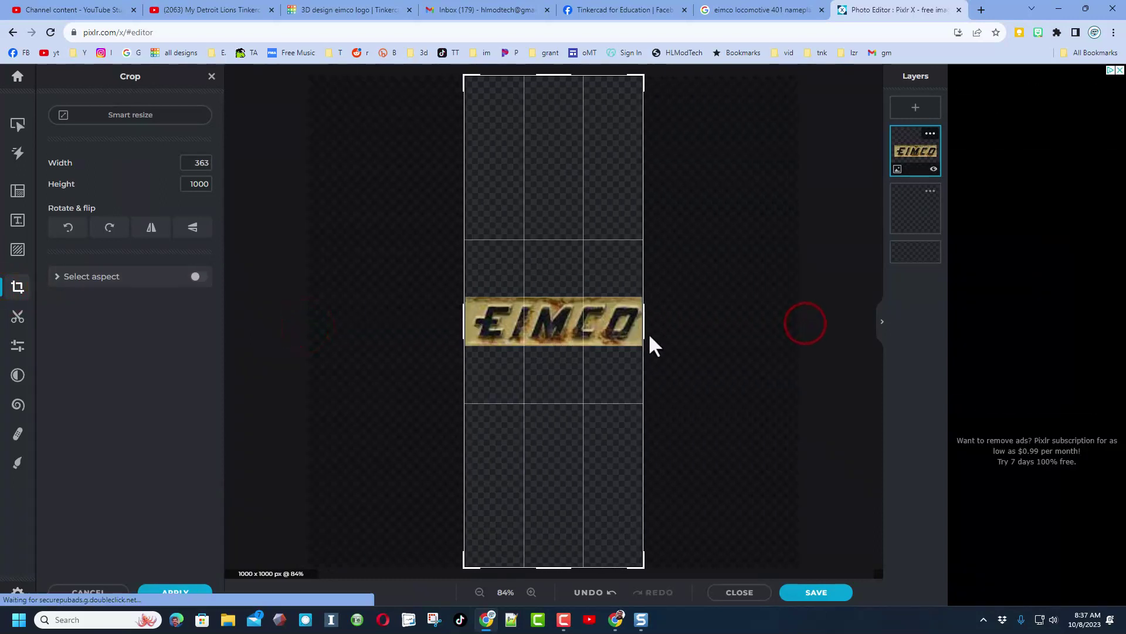
pyautogui.moveTo(558, 565); pyautogui.dragTo(561, 346)
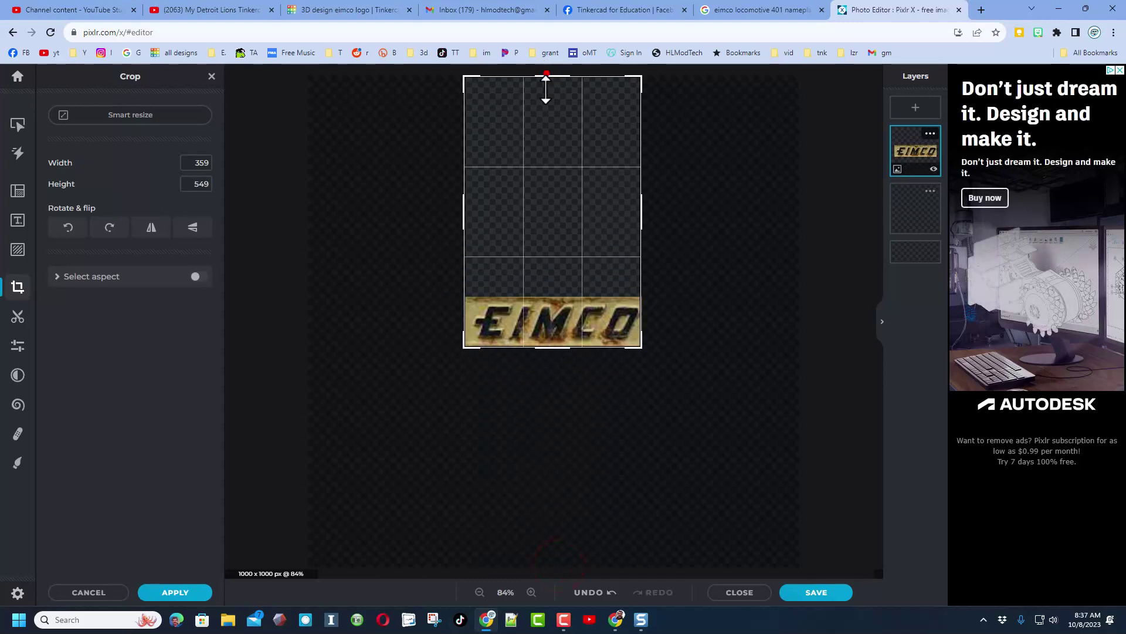
pyautogui.moveTo(545, 76); pyautogui.dragTo(557, 293)
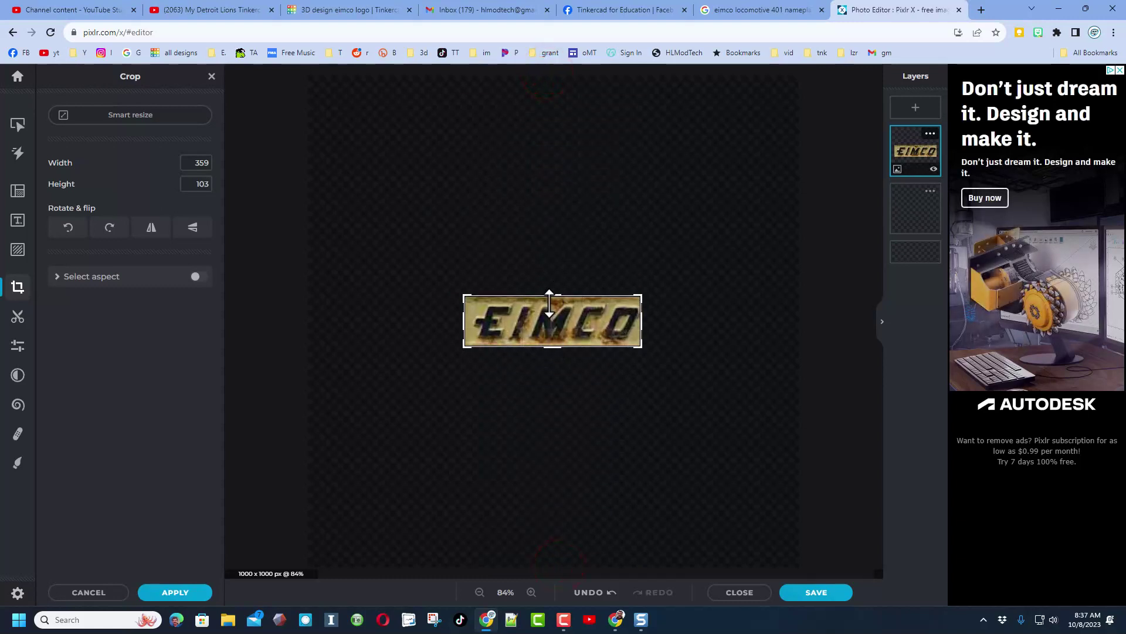
pyautogui.click(187, 593)
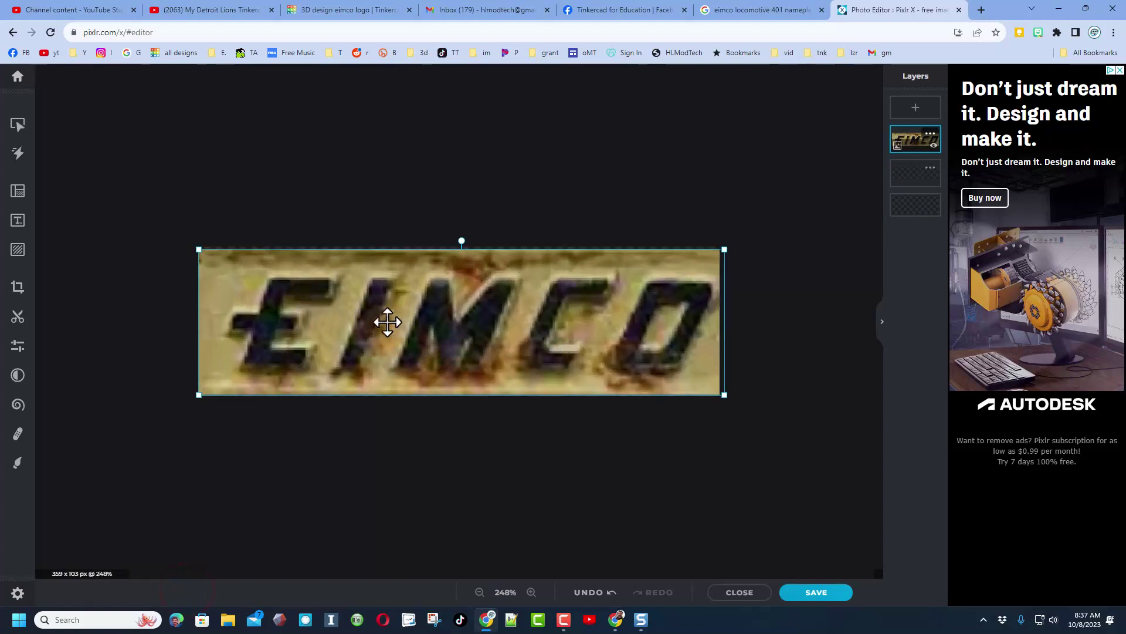
pyautogui.click(17, 317)
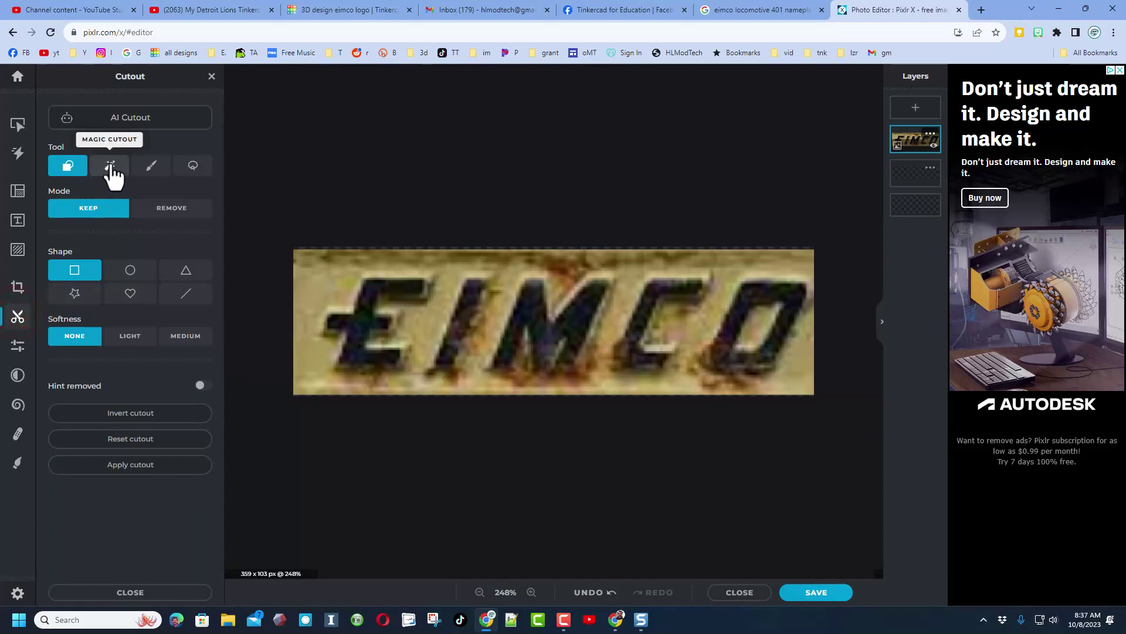
# - Set Magic Cutout to Keep mode with a colour tolerance of 26
pyautogui.click(111, 168)
pyautogui.click(103, 209)
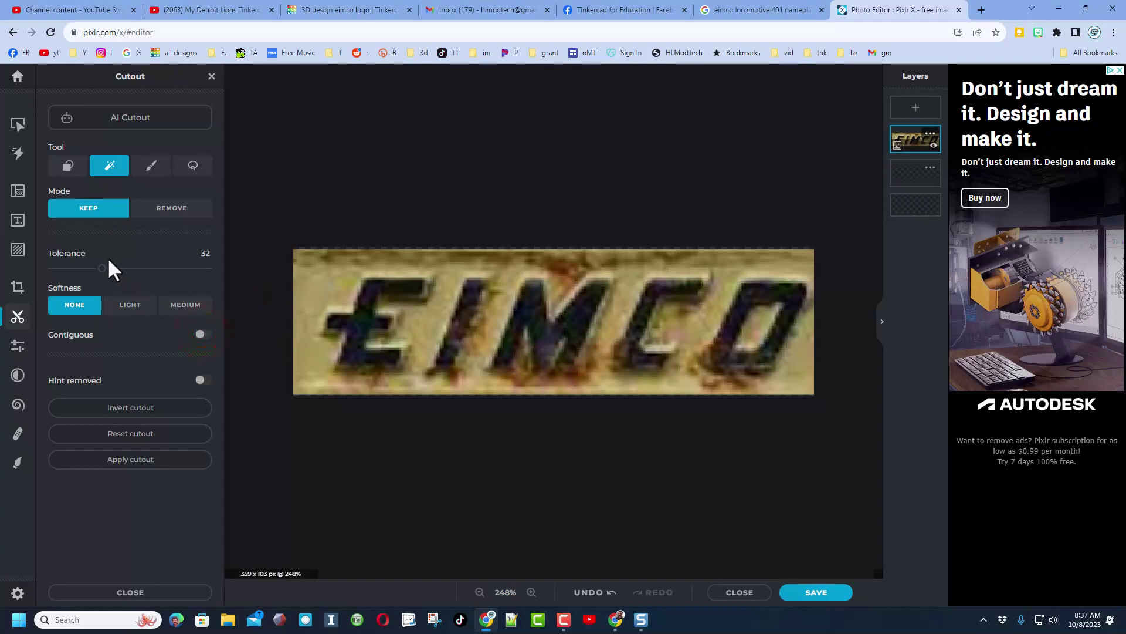
pyautogui.moveTo(102, 268); pyautogui.dragTo(94, 268)
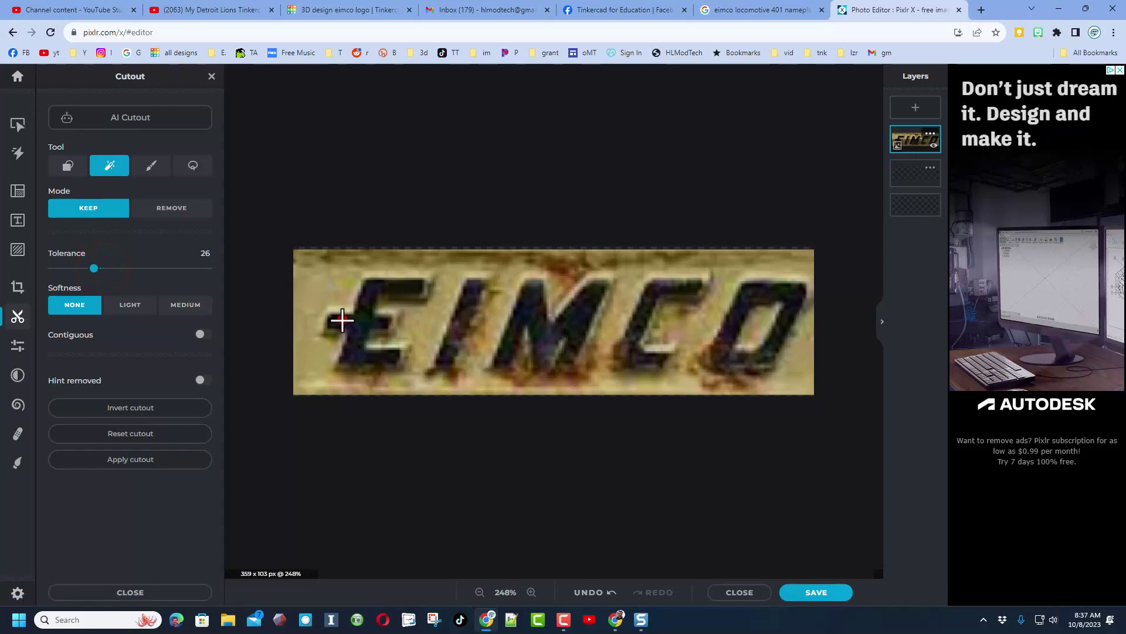
# - Pick the dark E, I, M, C and O letters to keep, undoing the last pick
pyautogui.click(342, 320)
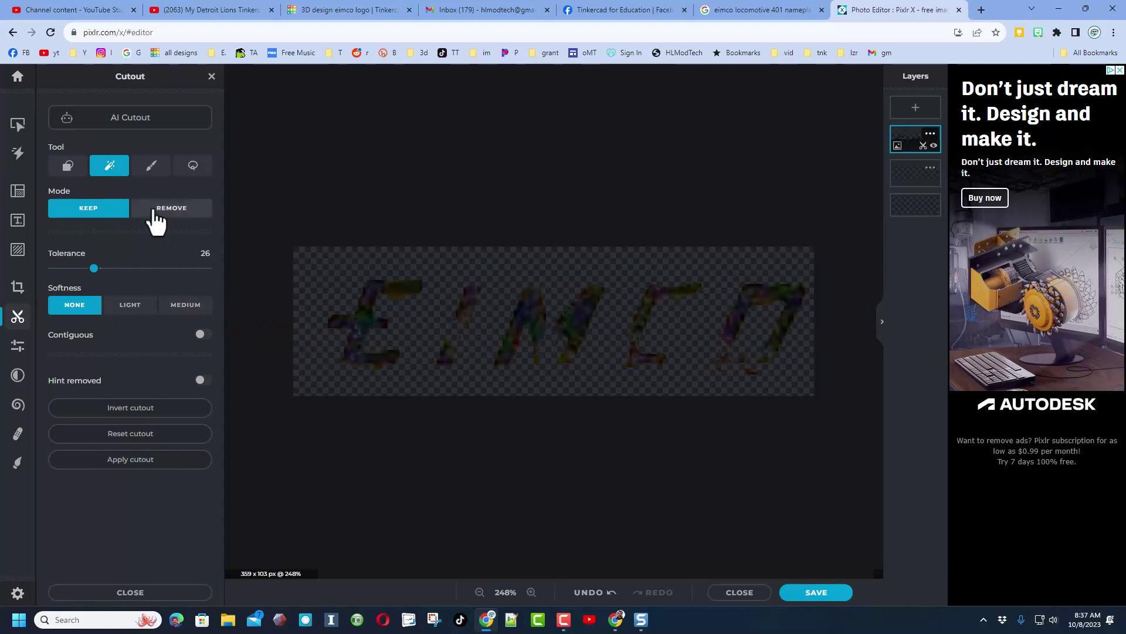
pyautogui.click(356, 331)
pyautogui.click(452, 338)
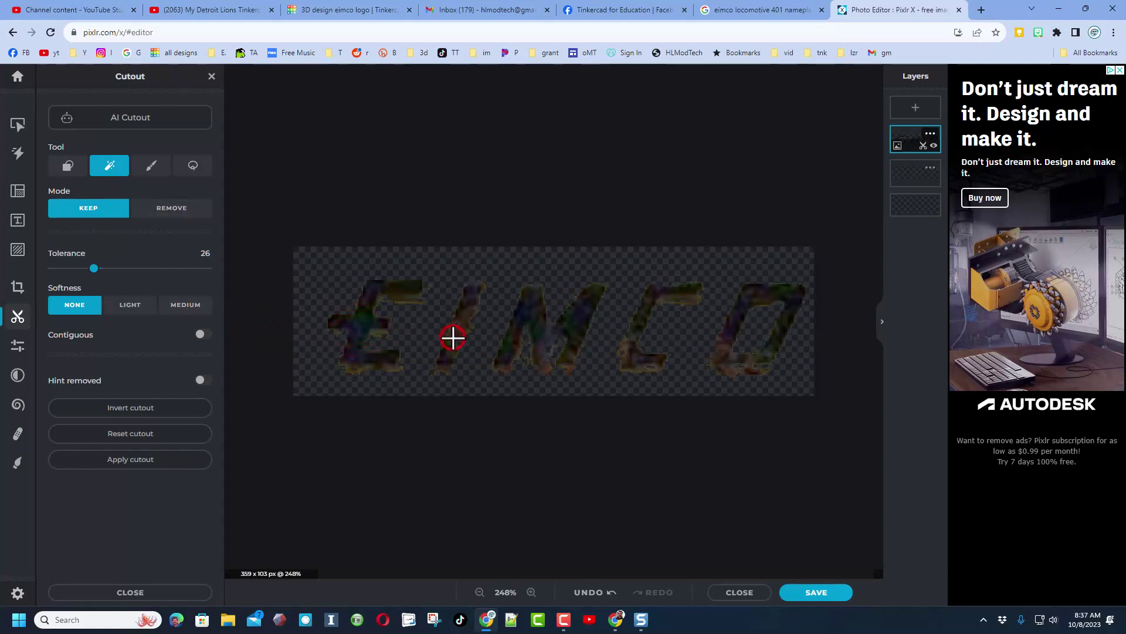
pyautogui.click(625, 353)
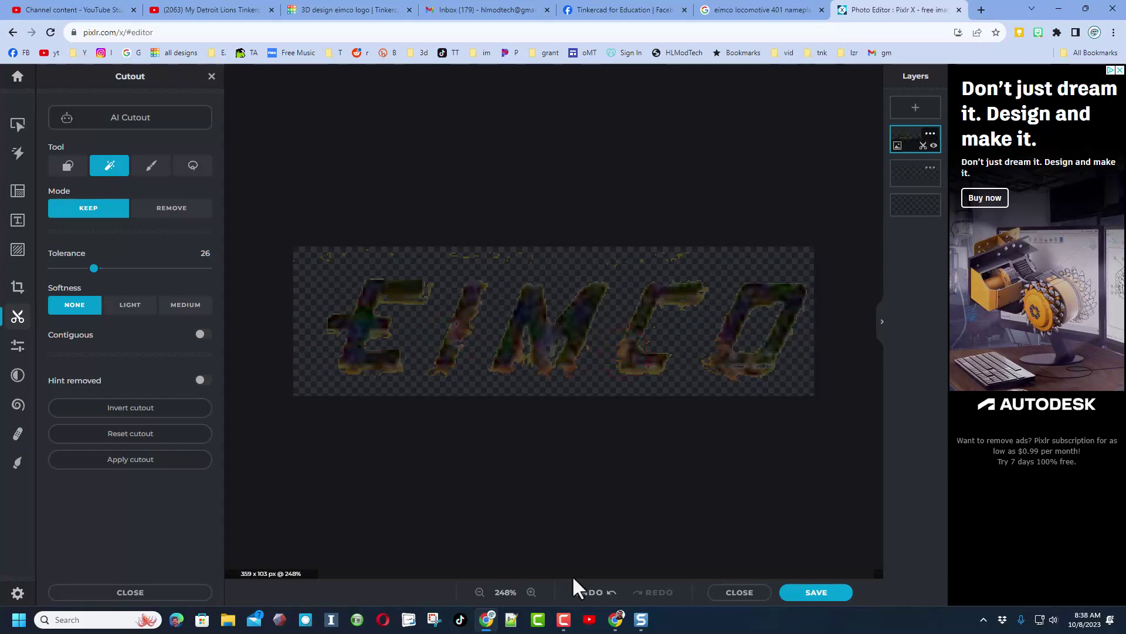
pyautogui.click(611, 592)
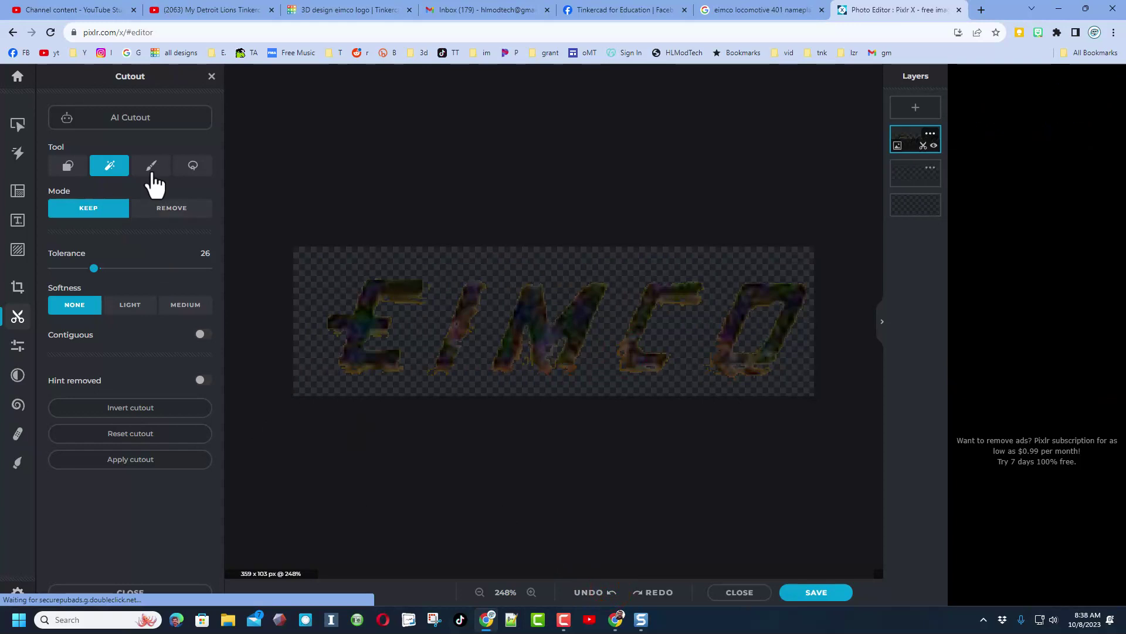
# - Set up a hard-edged small Draw brush and restore the E's left side and top
pyautogui.click(148, 170)
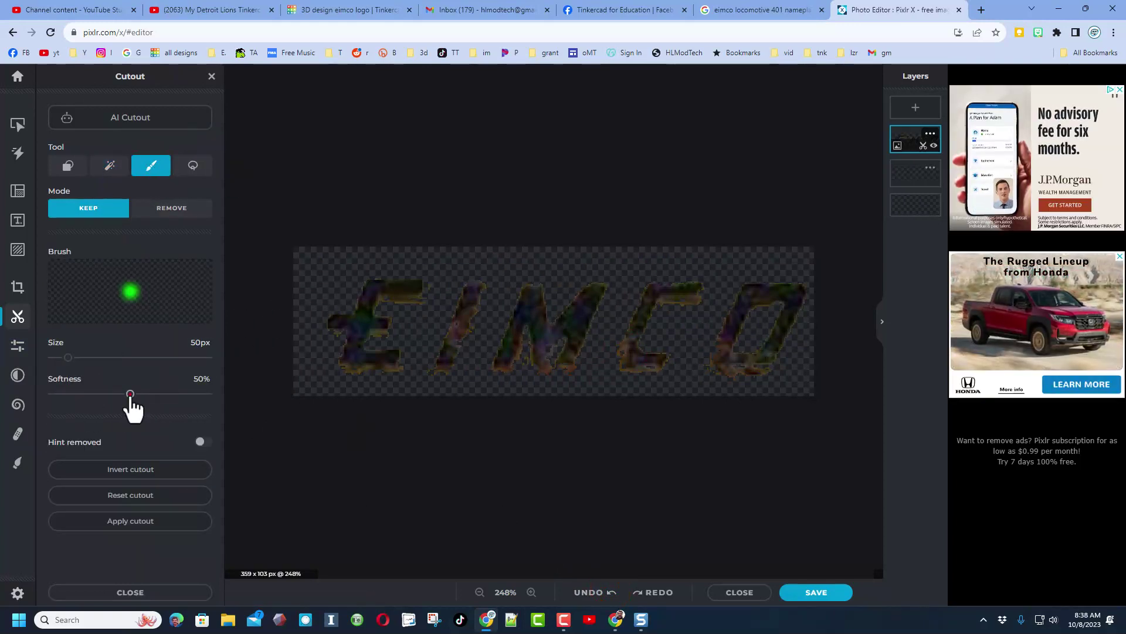
pyautogui.moveTo(130, 394); pyautogui.dragTo(52, 394)
pyautogui.moveTo(338, 362)
pyautogui.mouseDown()
pyautogui.moveTo(335, 301)
pyautogui.moveTo(334, 320)
pyautogui.mouseUp()
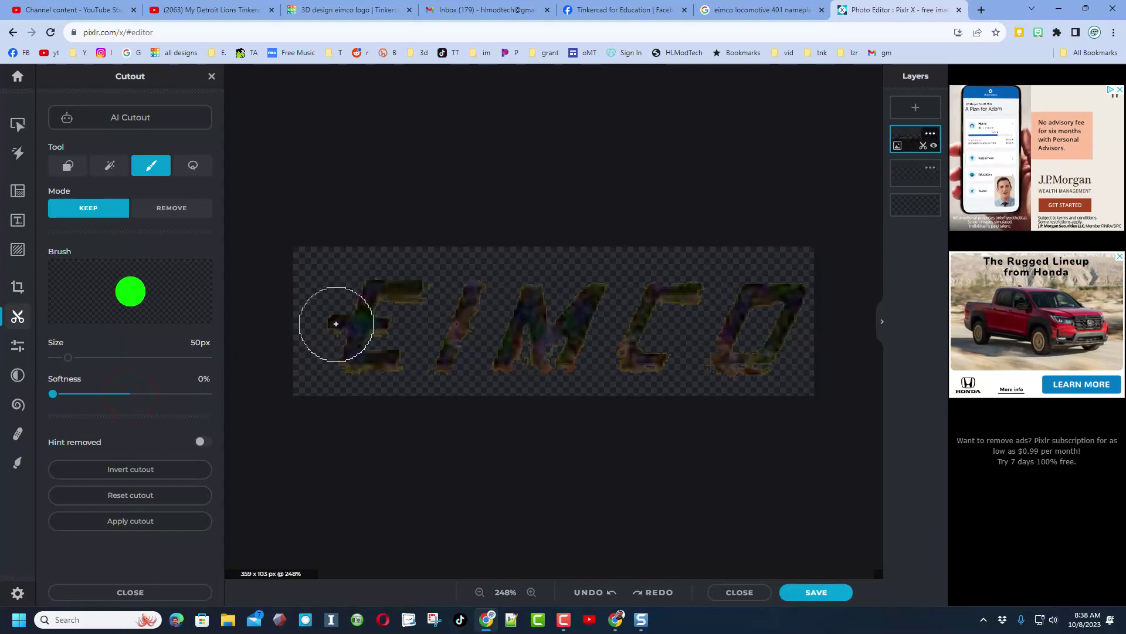
pyautogui.moveTo(68, 358); pyautogui.dragTo(61, 357)
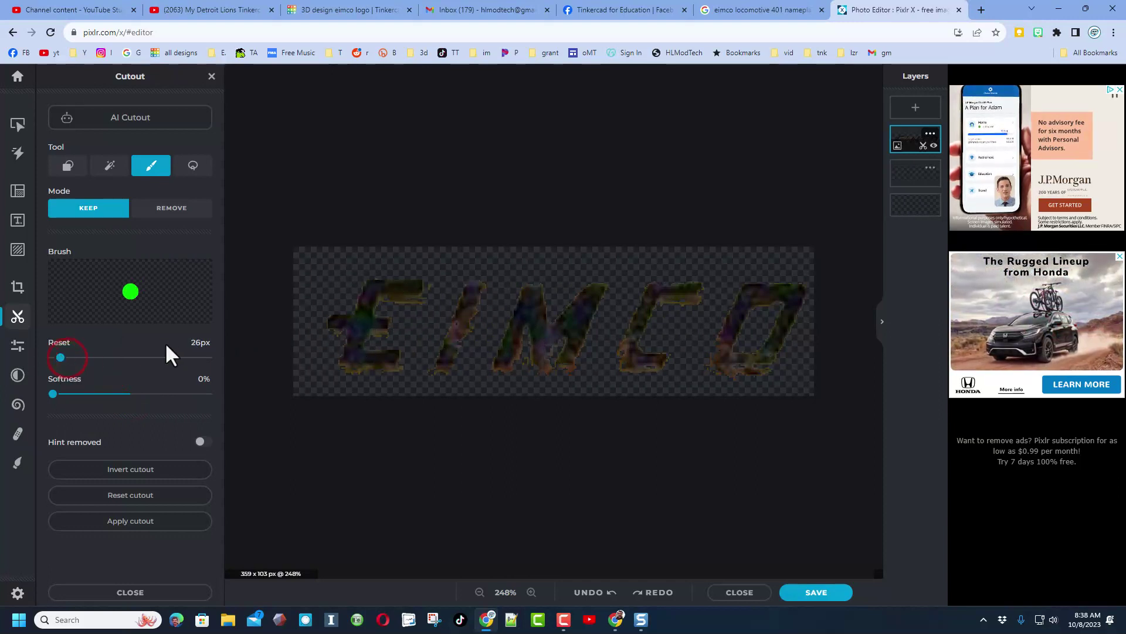
pyautogui.click(198, 344)
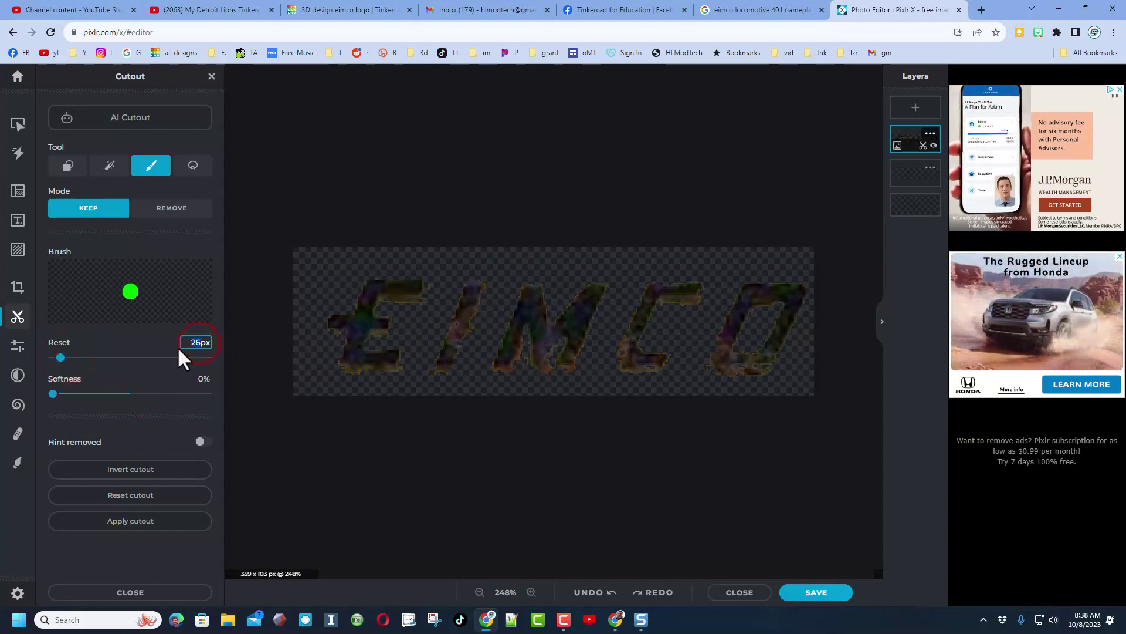
pyautogui.scroll(2, 341, 323)
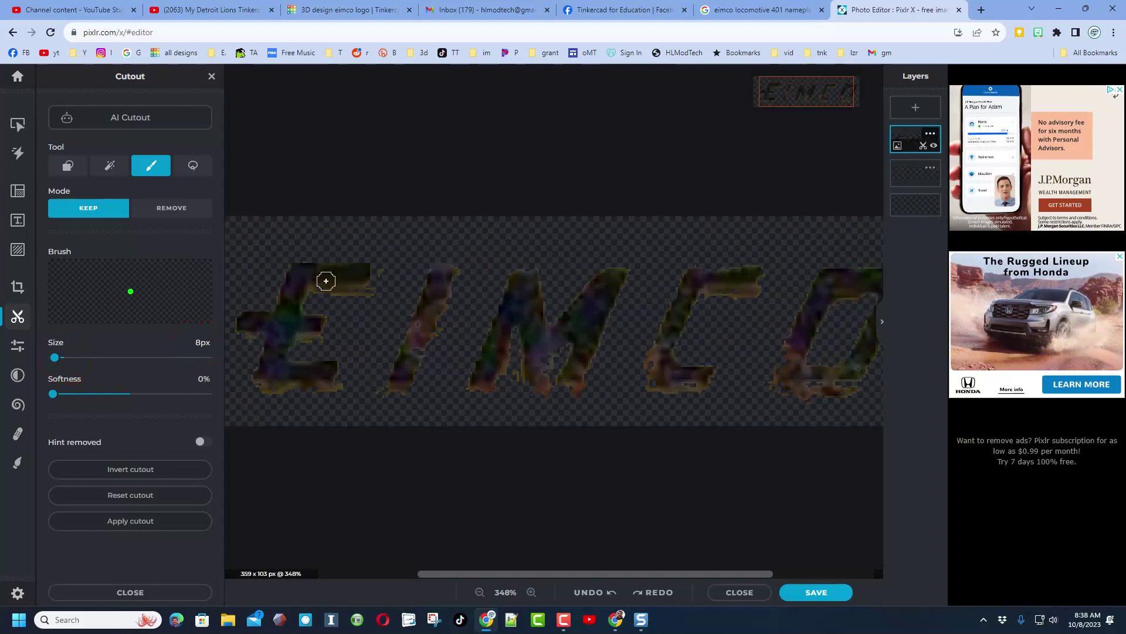
pyautogui.moveTo(320, 280)
pyautogui.mouseDown()
pyautogui.moveTo(354, 280)
pyautogui.moveTo(297, 277)
pyautogui.moveTo(296, 305)
pyautogui.moveTo(248, 328)
pyautogui.mouseUp()
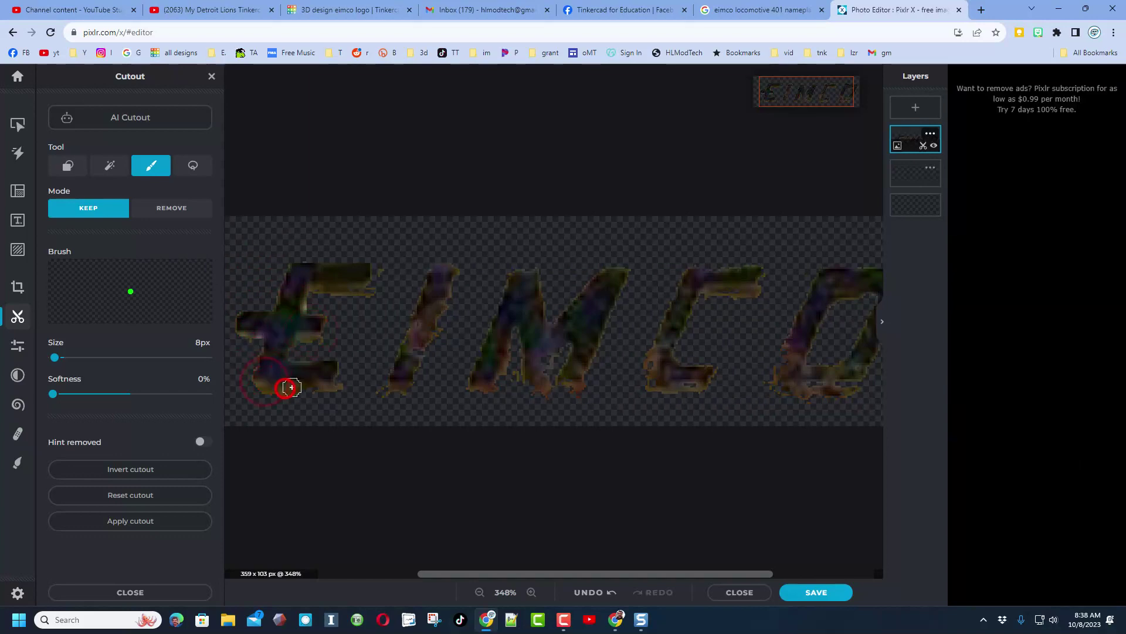
# - Restore the E's bottom bar and the I's diagonal stroke and top with the 8px brush
pyautogui.click(603, 594)
pyautogui.scroll(2, 259, 410)
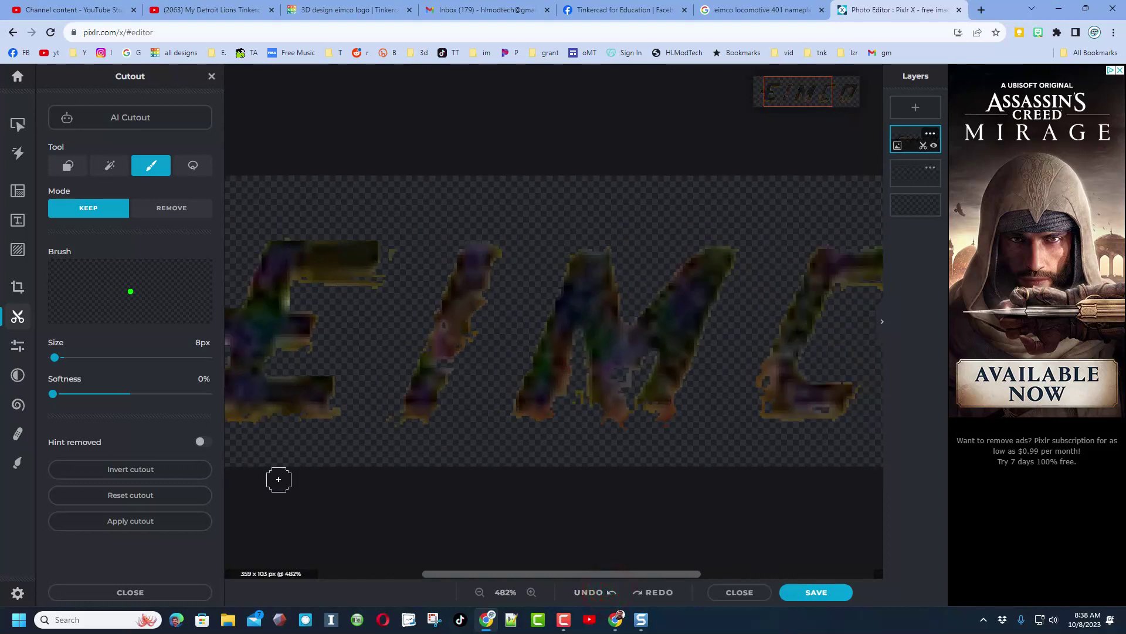
pyautogui.click(463, 573)
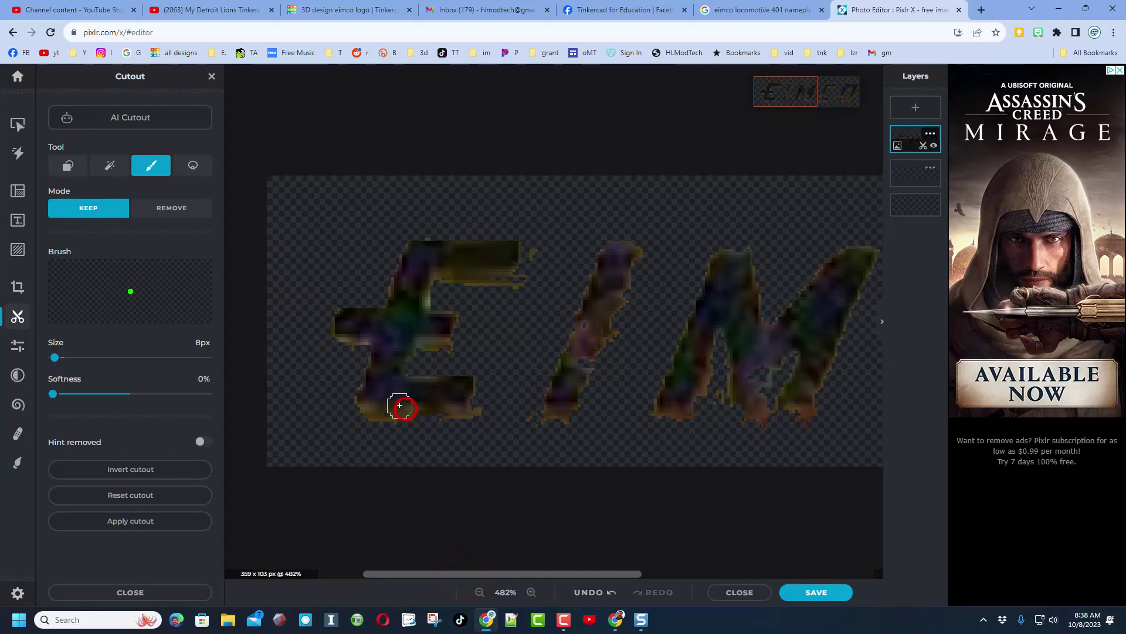
pyautogui.moveTo(393, 405); pyautogui.dragTo(469, 399)
pyautogui.click(470, 394)
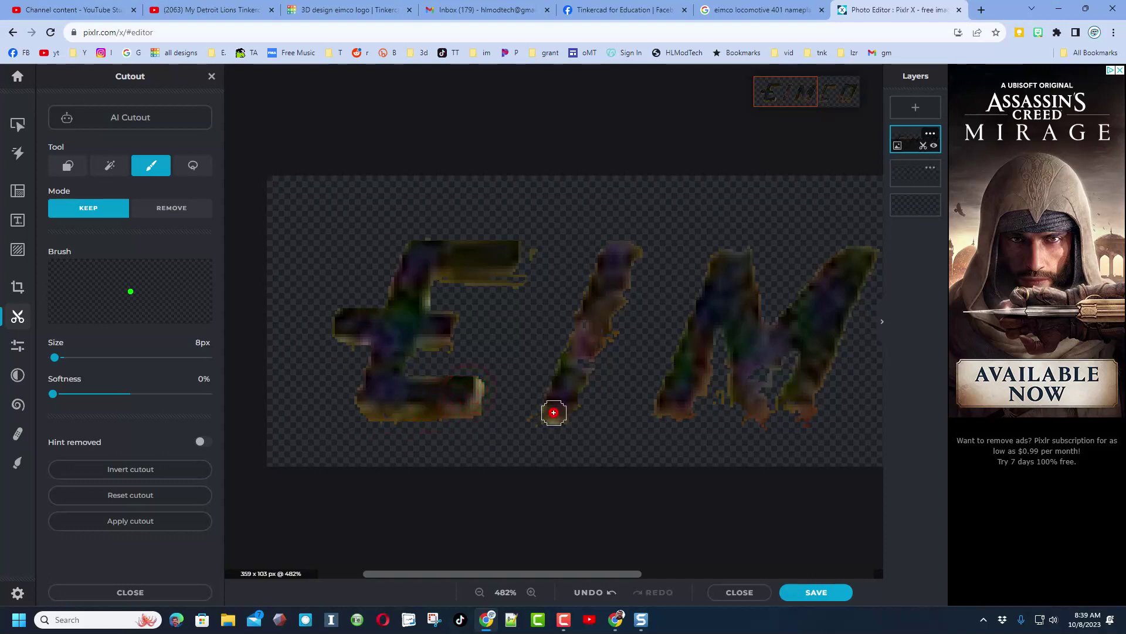
pyautogui.moveTo(569, 374); pyautogui.dragTo(599, 304)
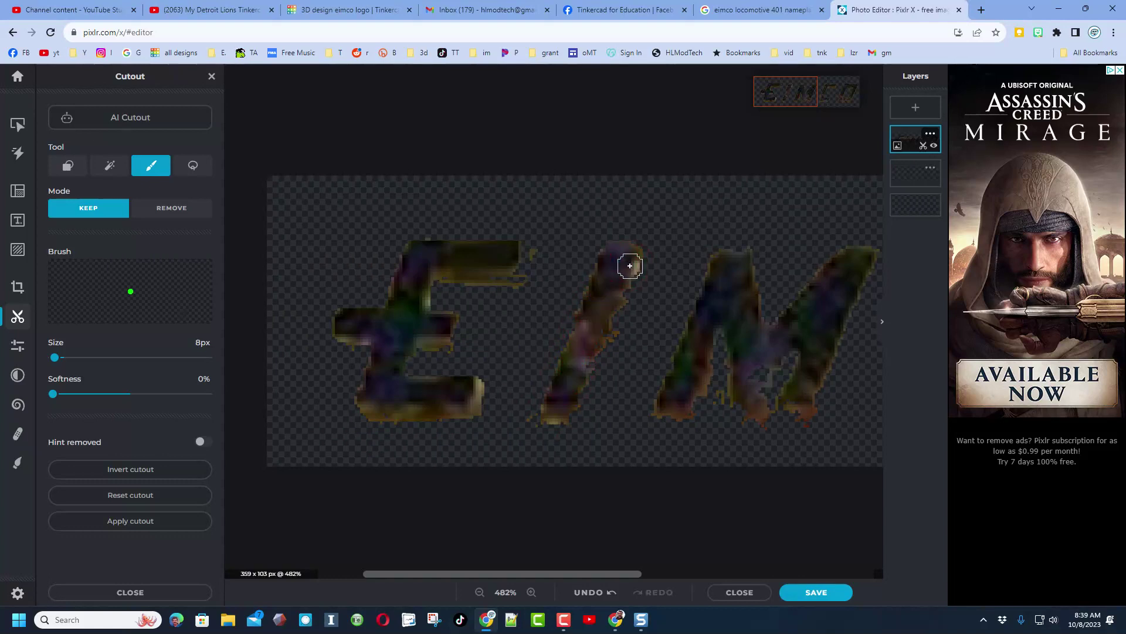
pyautogui.moveTo(626, 271); pyautogui.dragTo(603, 333)
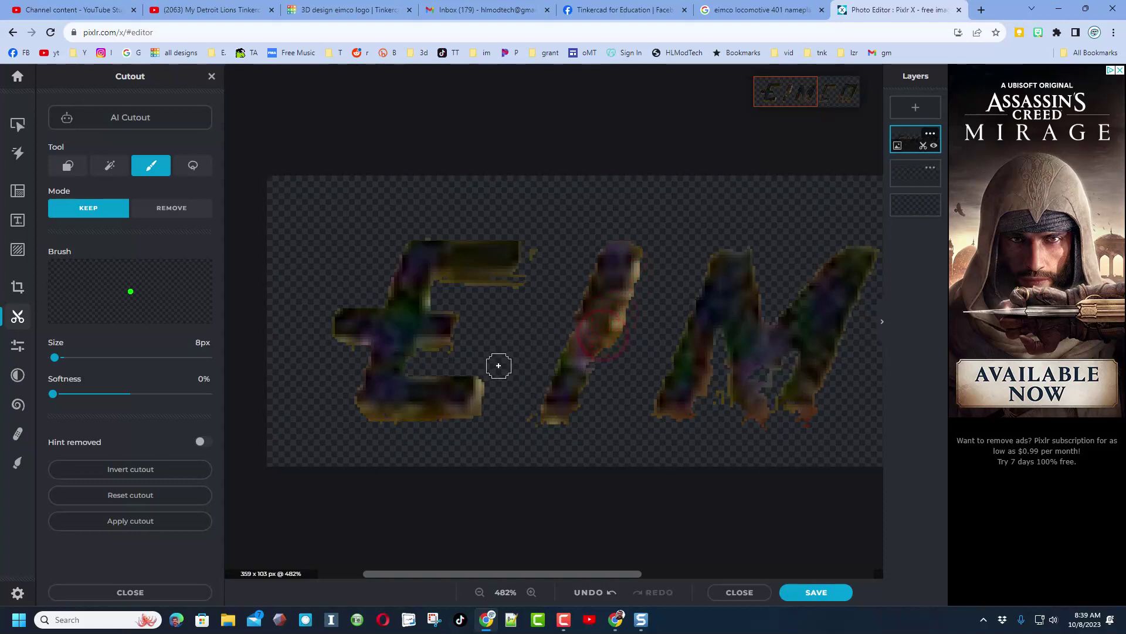
# - Erase the stray specks around the E and between the letters in Remove mode
pyautogui.click(173, 208)
pyautogui.click(537, 253)
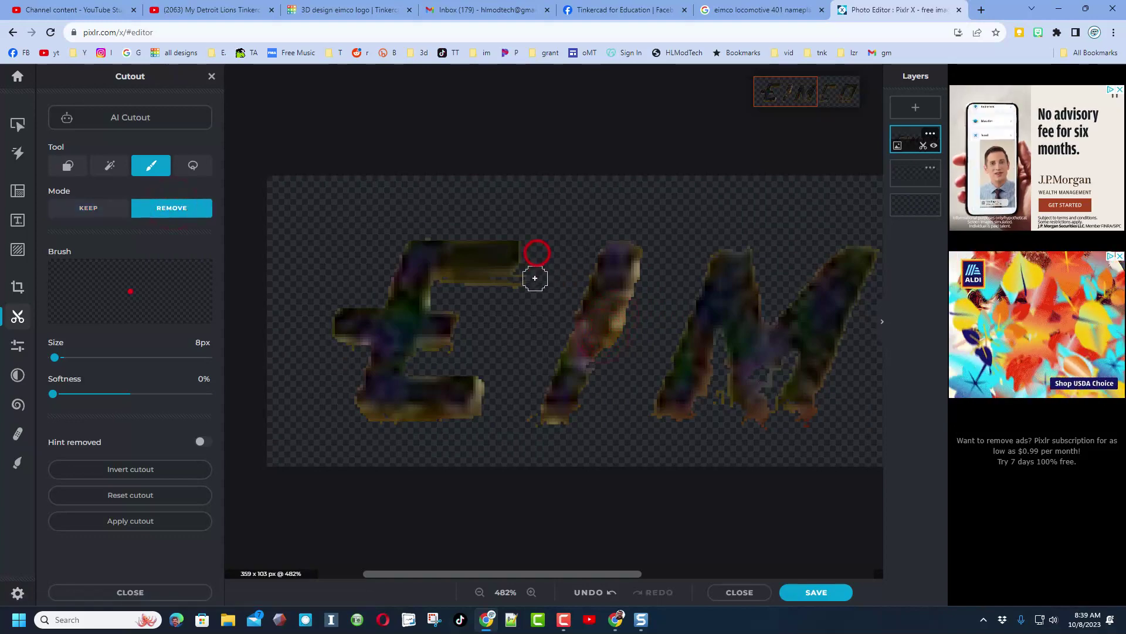
pyautogui.click(523, 417)
pyautogui.click(528, 438)
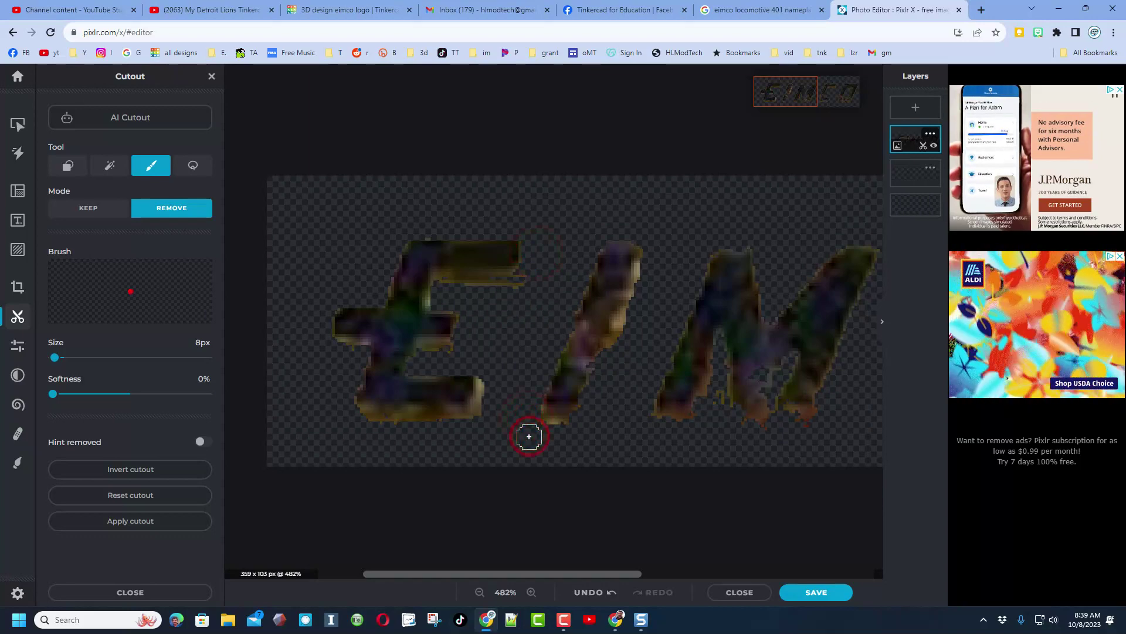
pyautogui.scroll(-4, 529, 436)
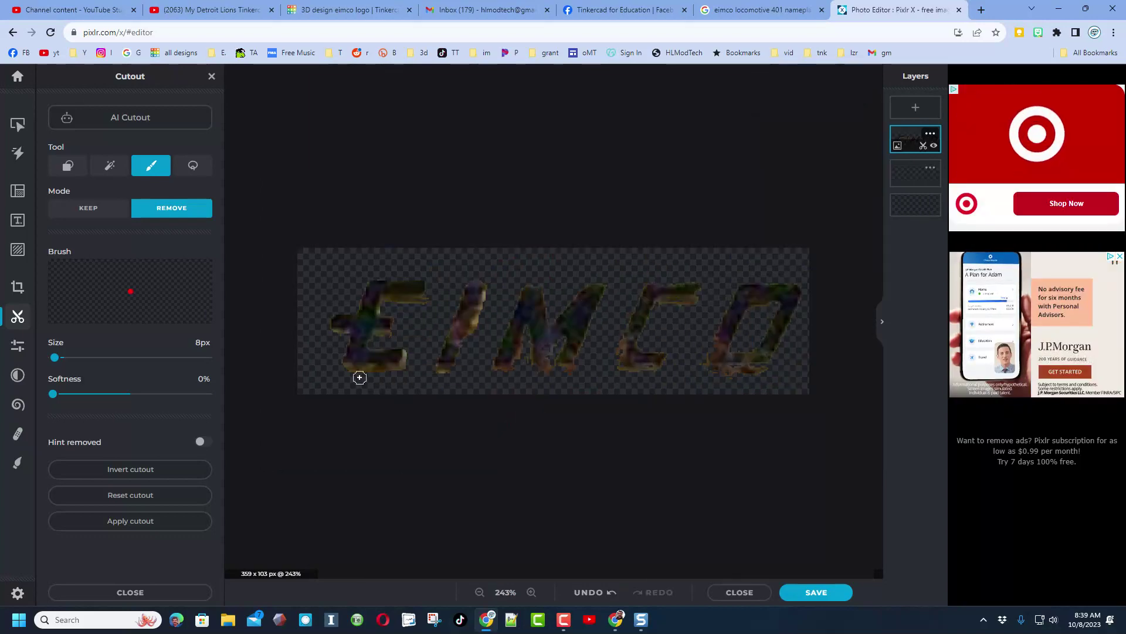
# - Paint the whole EIMCO layer solid black (#000000) with a 1000px brush
pyautogui.click(18, 463)
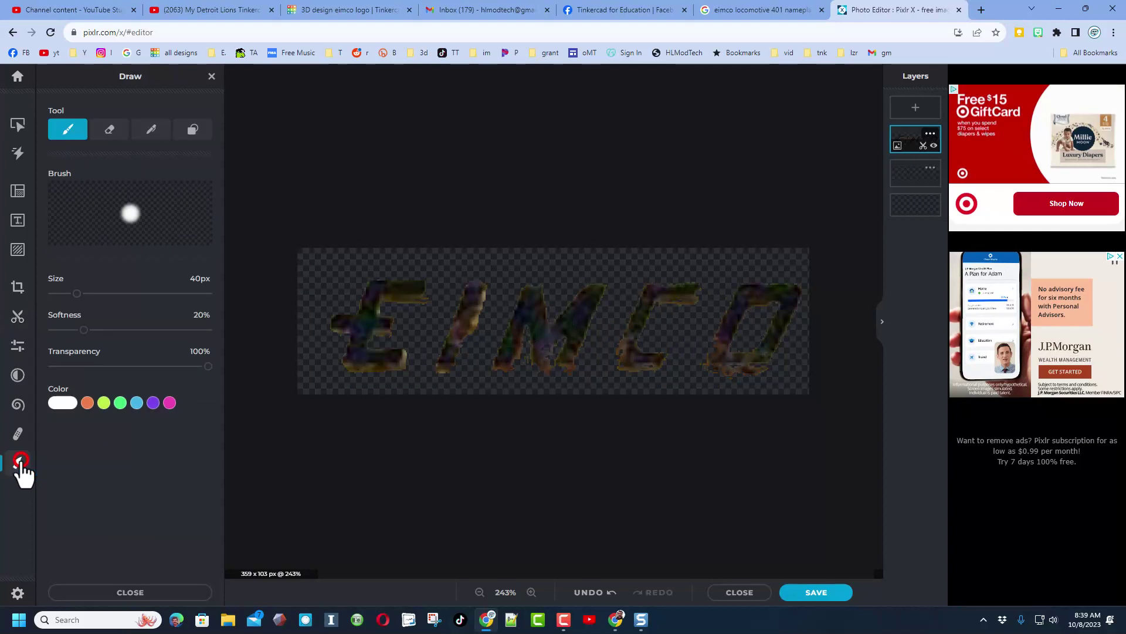
pyautogui.click(61, 403)
pyautogui.moveTo(78, 293); pyautogui.dragTo(268, 281)
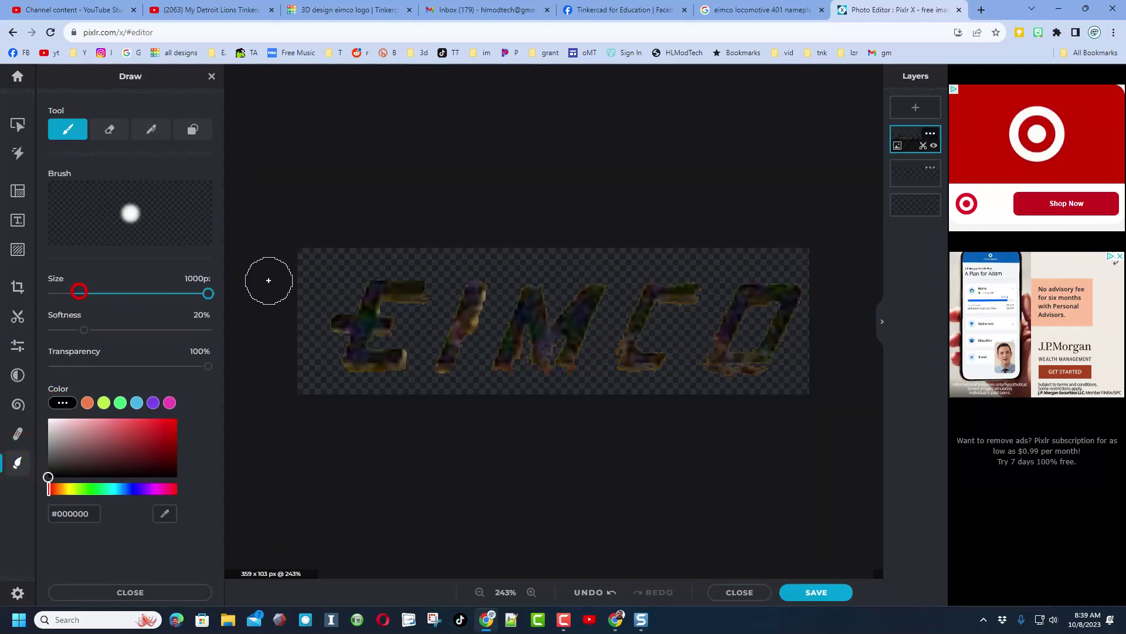
pyautogui.click(79, 434)
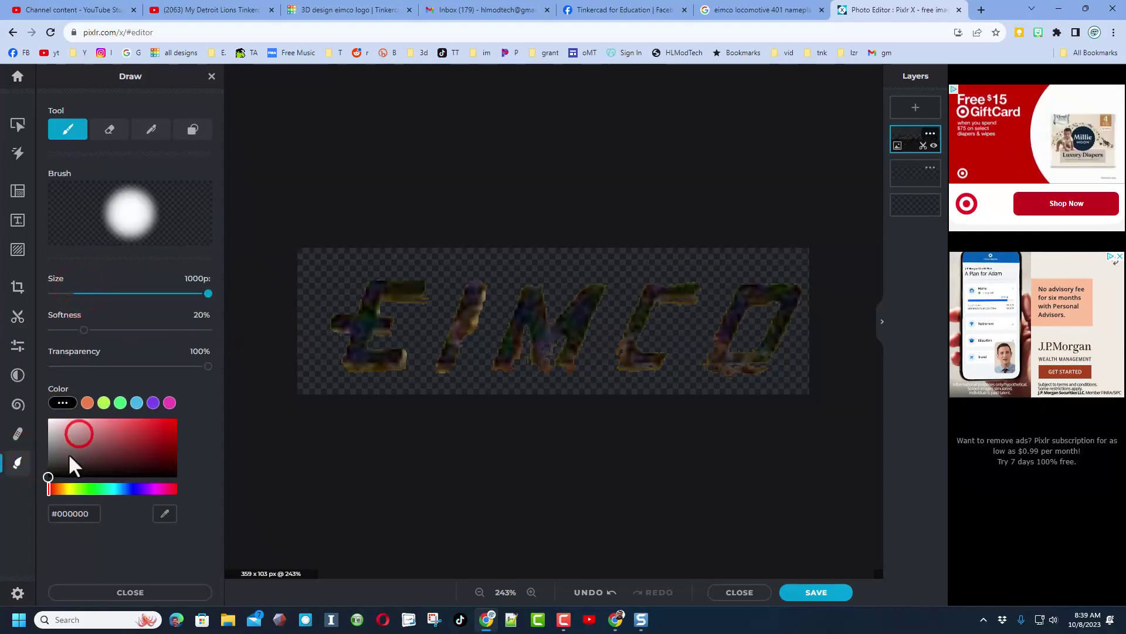
pyautogui.moveTo(313, 350); pyautogui.dragTo(790, 358)
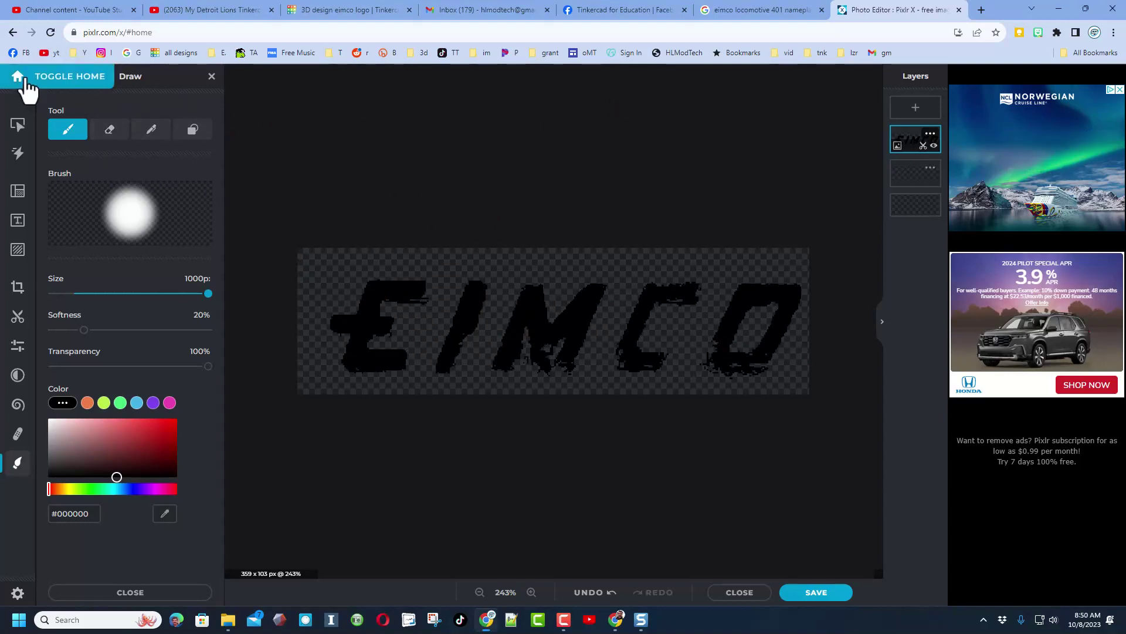
pyautogui.click(18, 79)
# - Open eimco.pxz and hide the white background layer, then show it again
pyautogui.hotkey('ctrl', 'o')
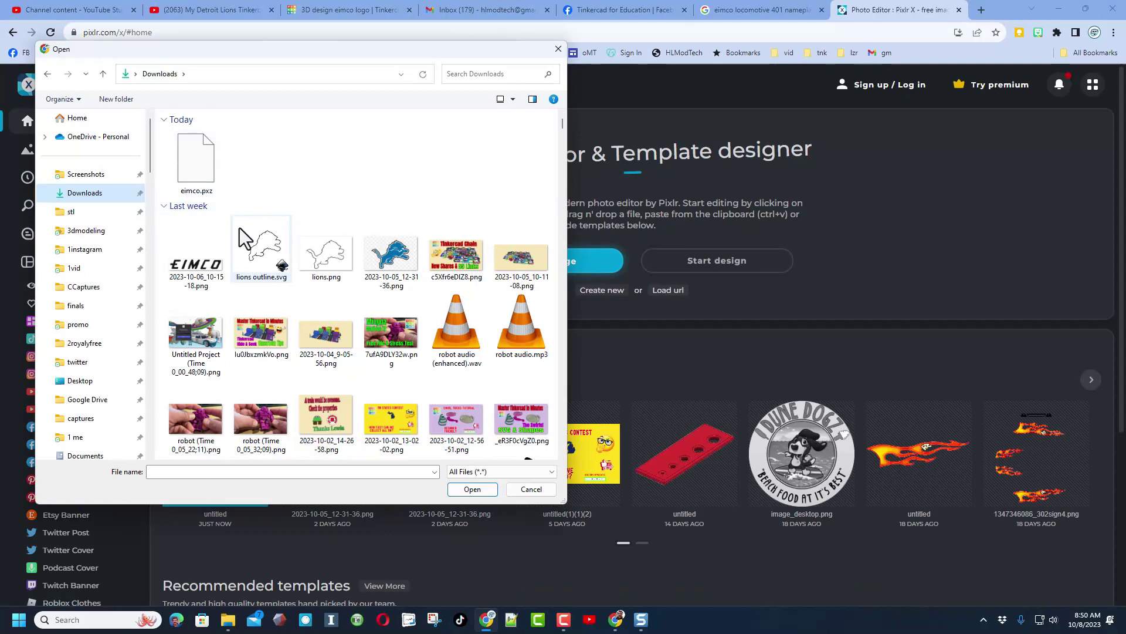
pyautogui.doubleClick(193, 170)
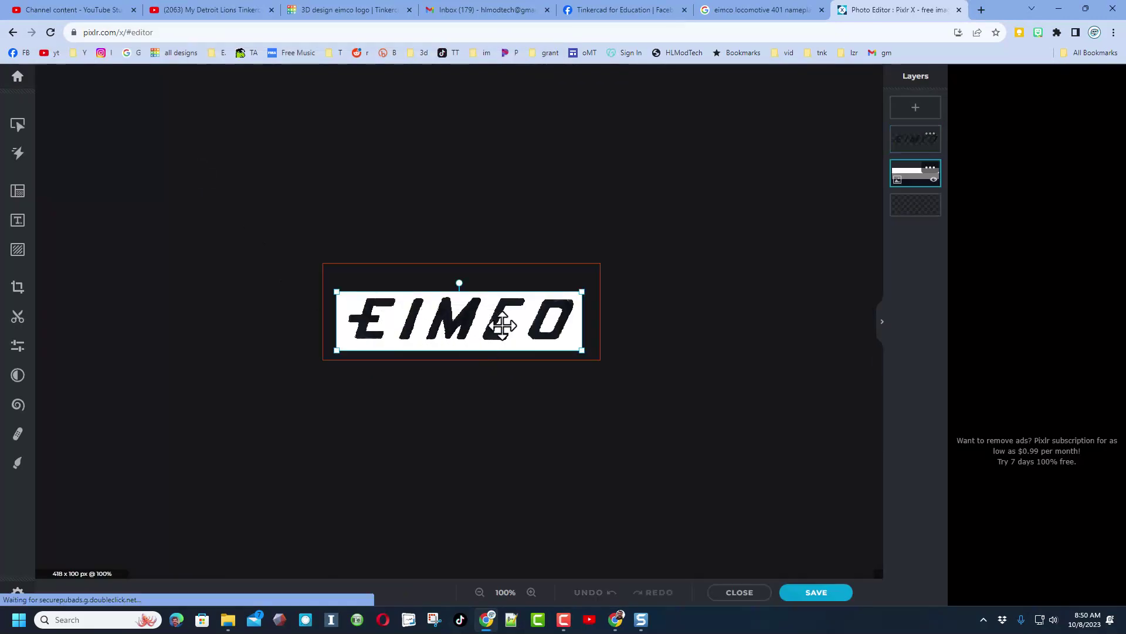
pyautogui.click(934, 179)
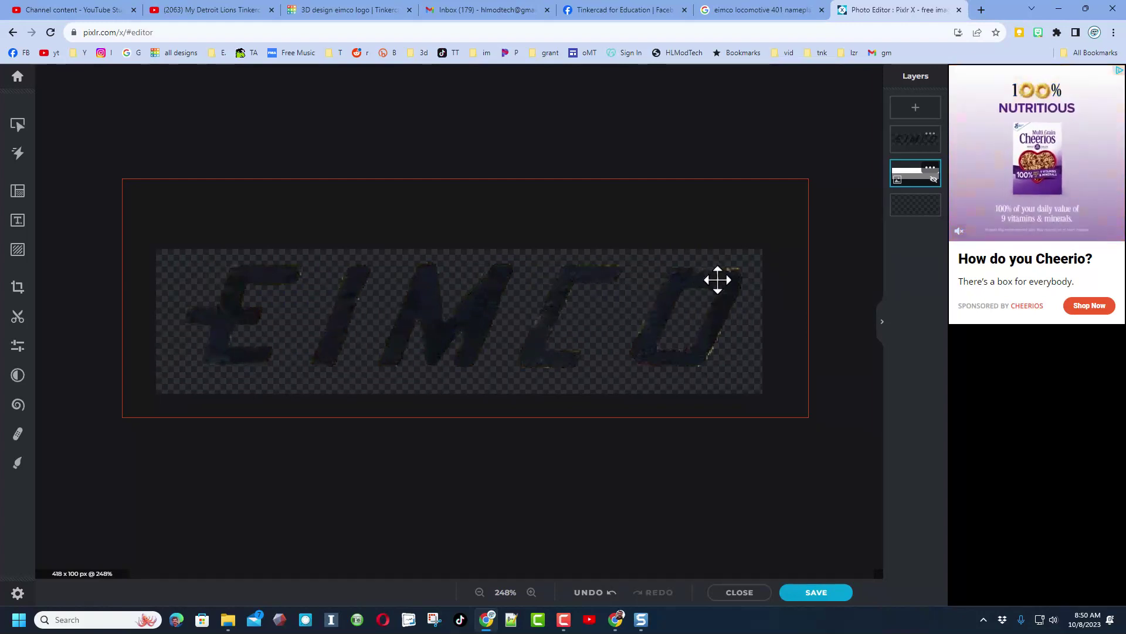
pyautogui.scroll(2, 778, 263)
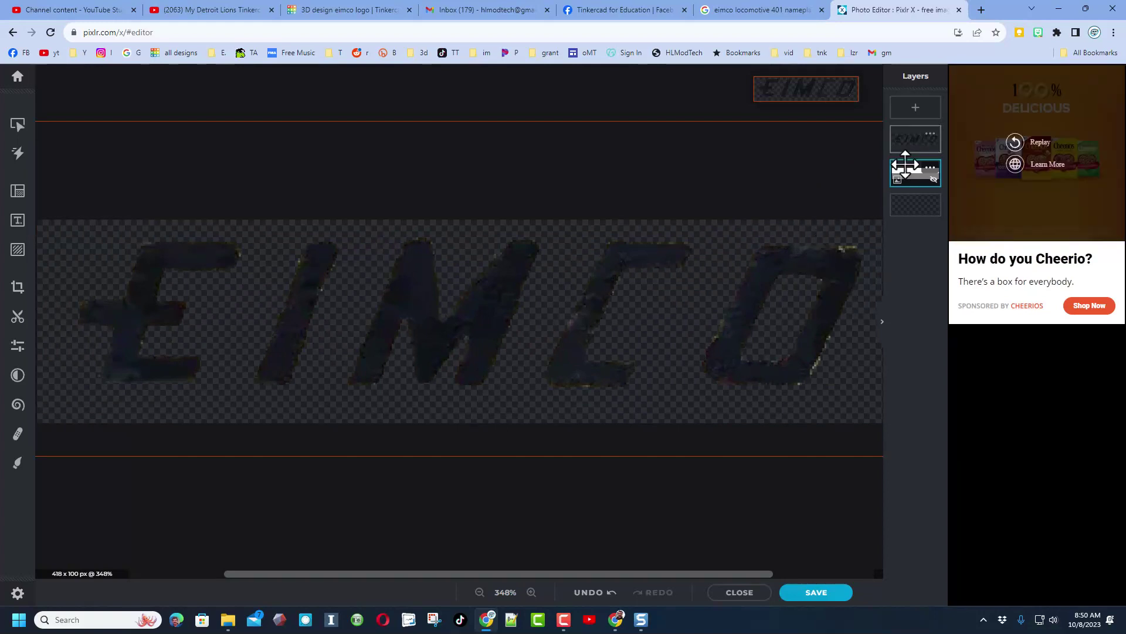
pyautogui.click(934, 179)
pyautogui.scroll(-4, 744, 245)
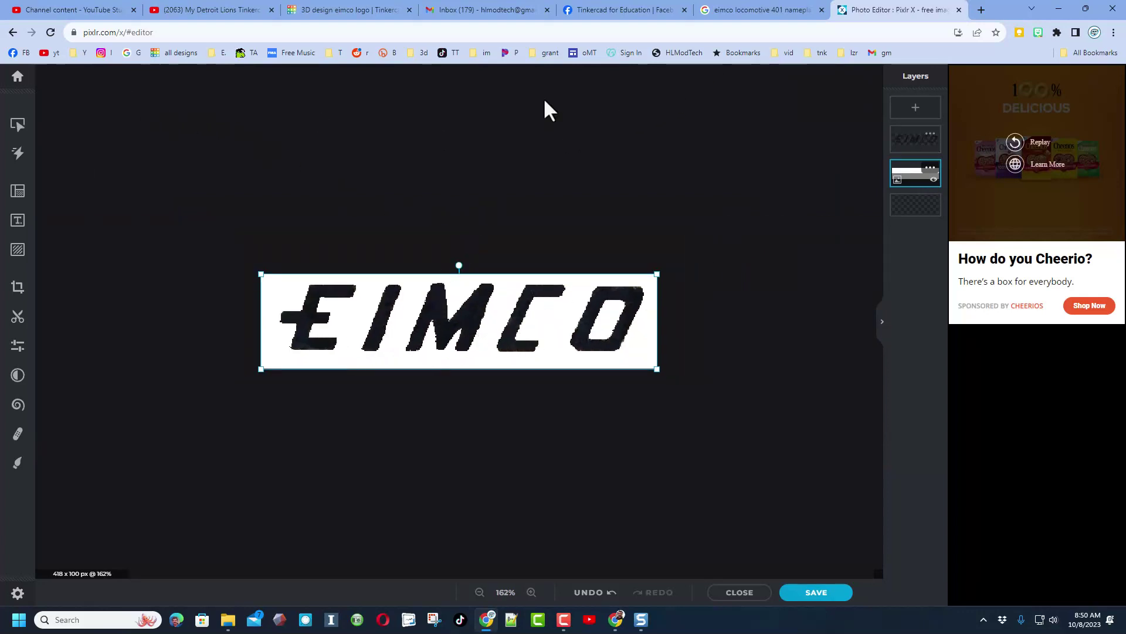
# - Bring up the save options, then close them without saving the image
pyautogui.click(807, 592)
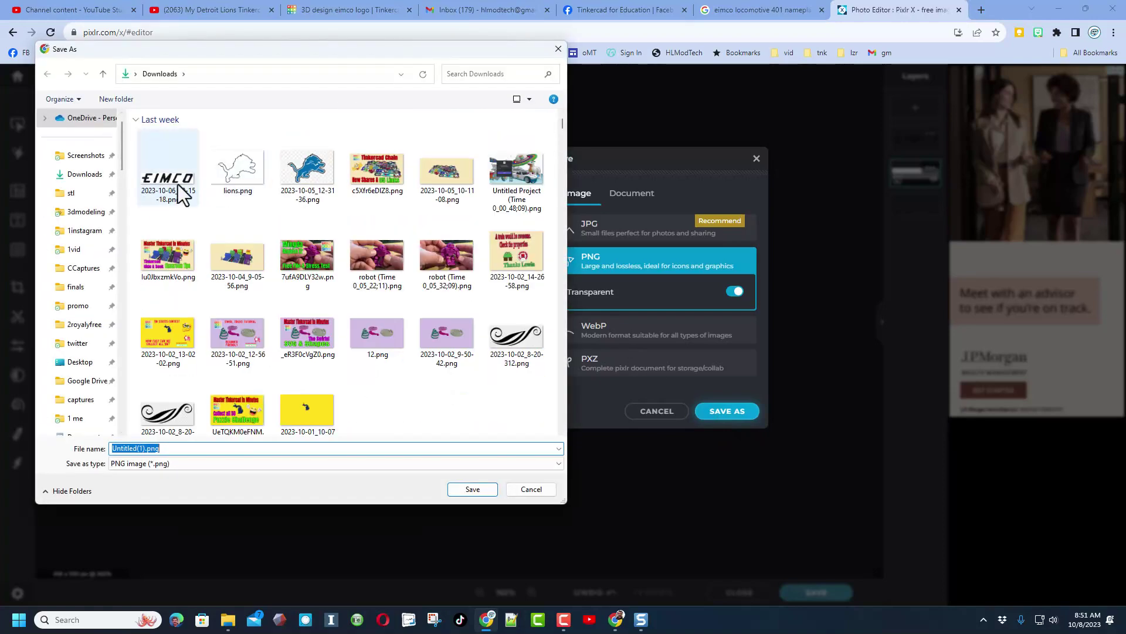
pyautogui.click(558, 50)
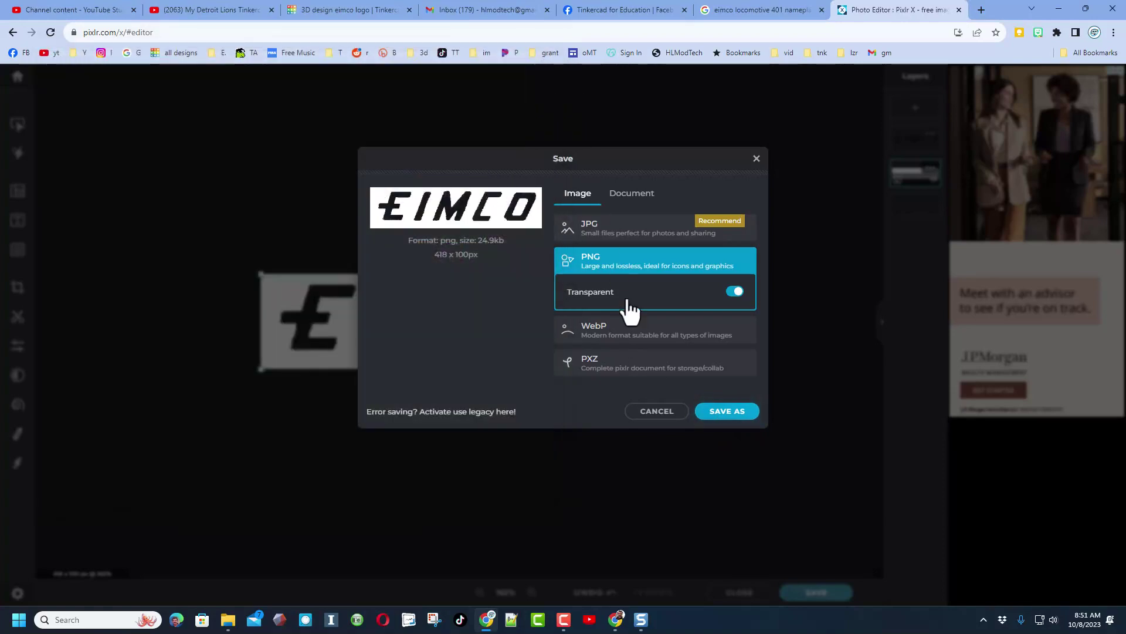
pyautogui.click(757, 159)
pyautogui.hotkey('ctrl', 't')
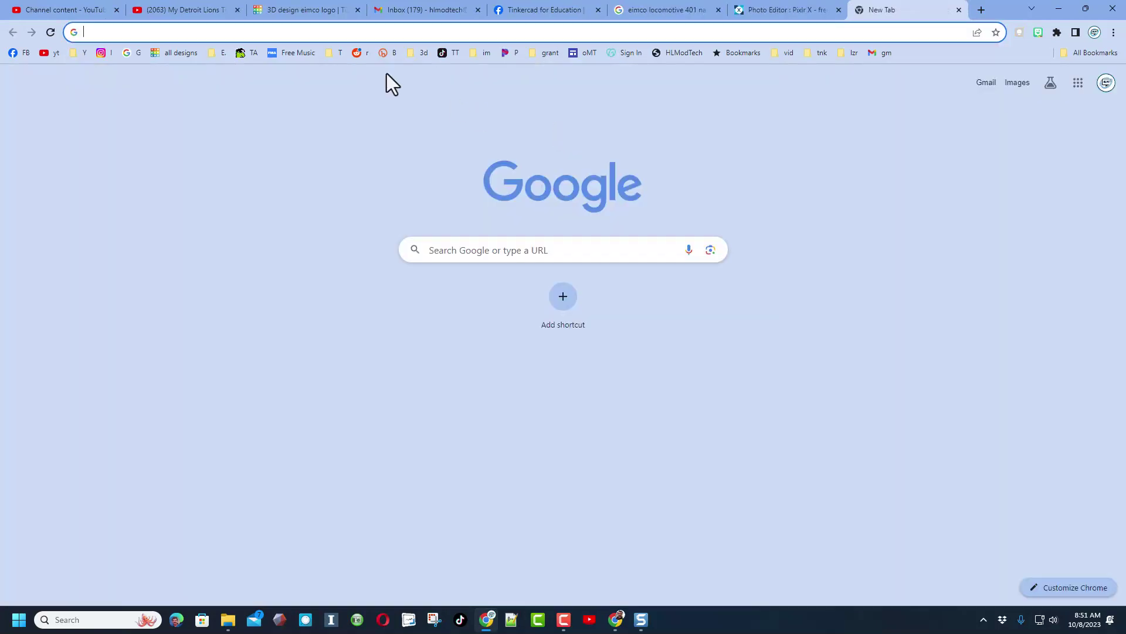
# - Upload the EIMCO png to the picsvg.com converter
pyautogui.click(360, 35)
pyautogui.write('pi')
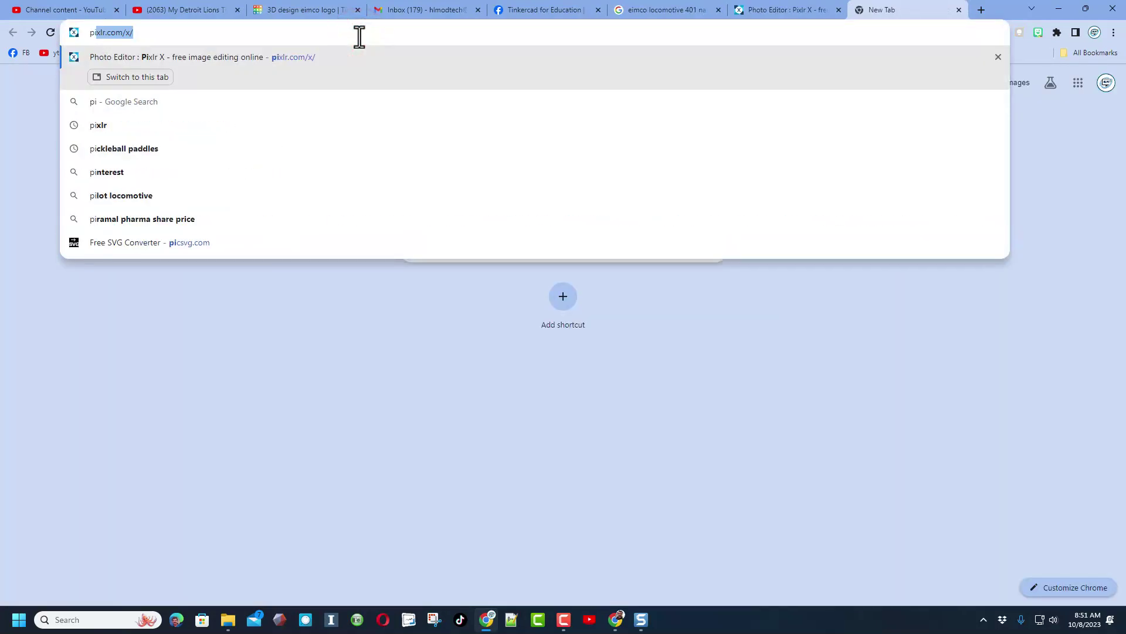
pyautogui.write('c')
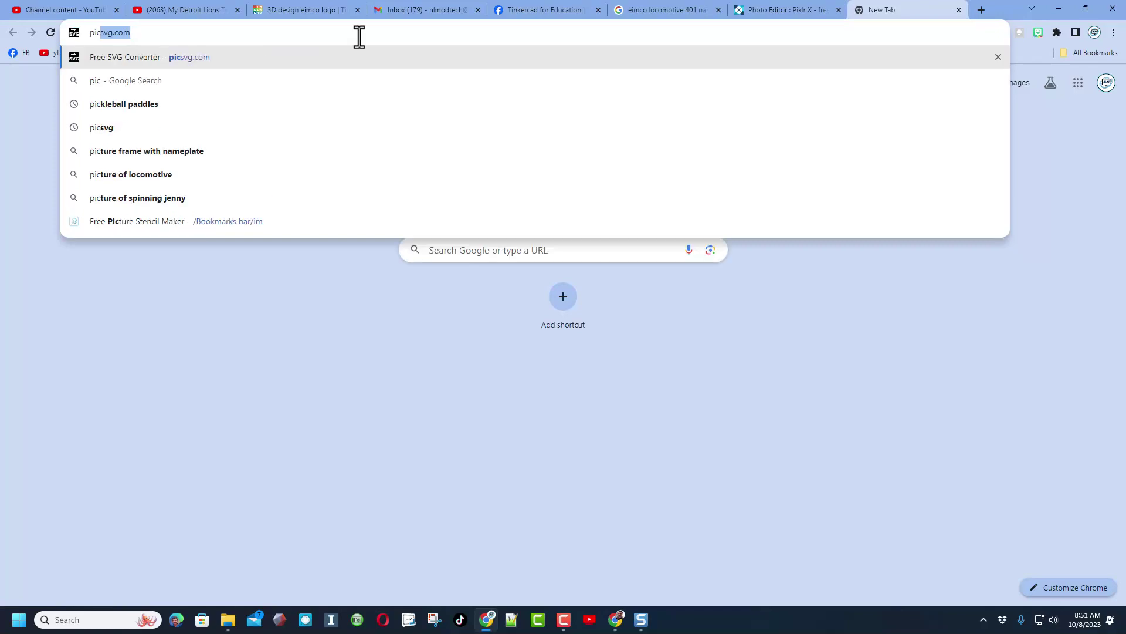
pyautogui.press('Return')
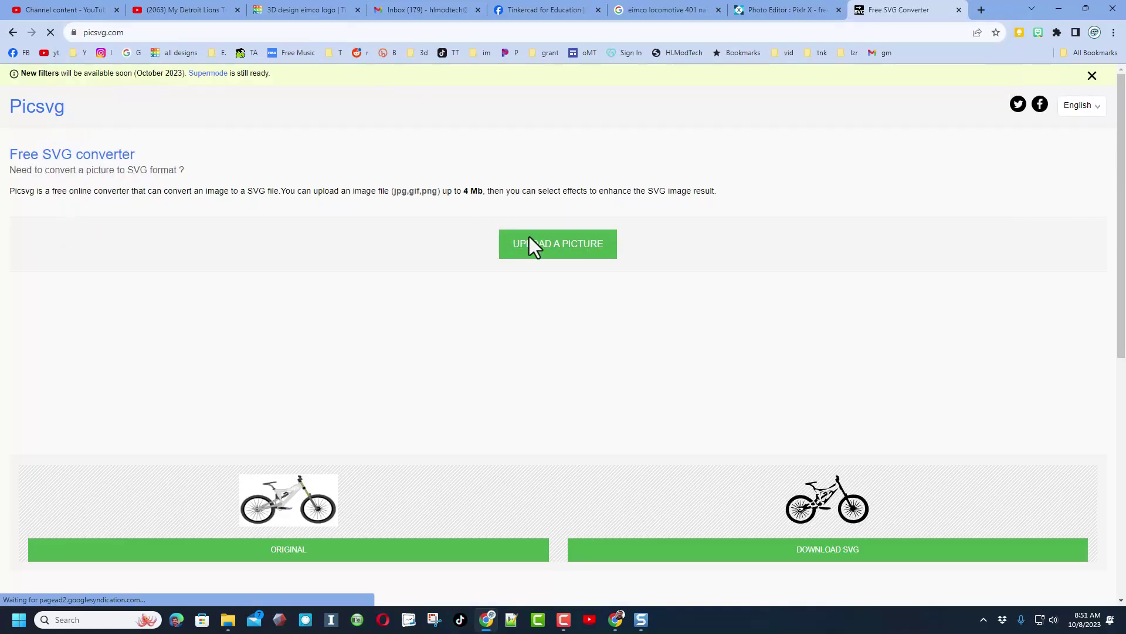
pyautogui.click(557, 249)
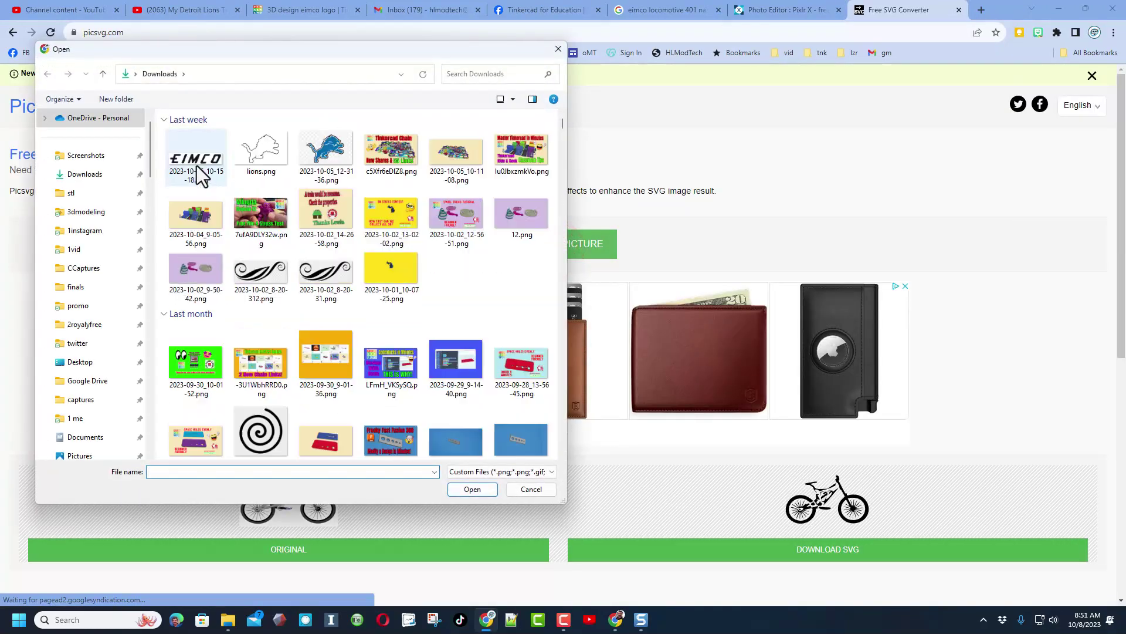
pyautogui.doubleClick(197, 182)
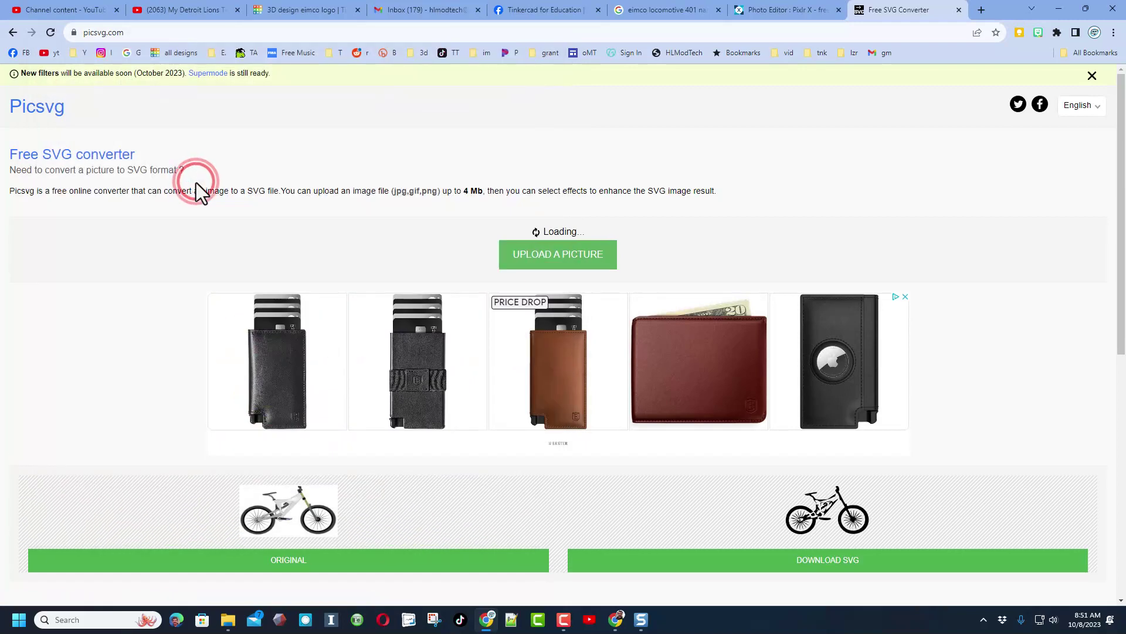
# - Trace it with the Internal 1 filter and save the SVG as eimco.svg
pyautogui.scroll(-5, 723, 250)
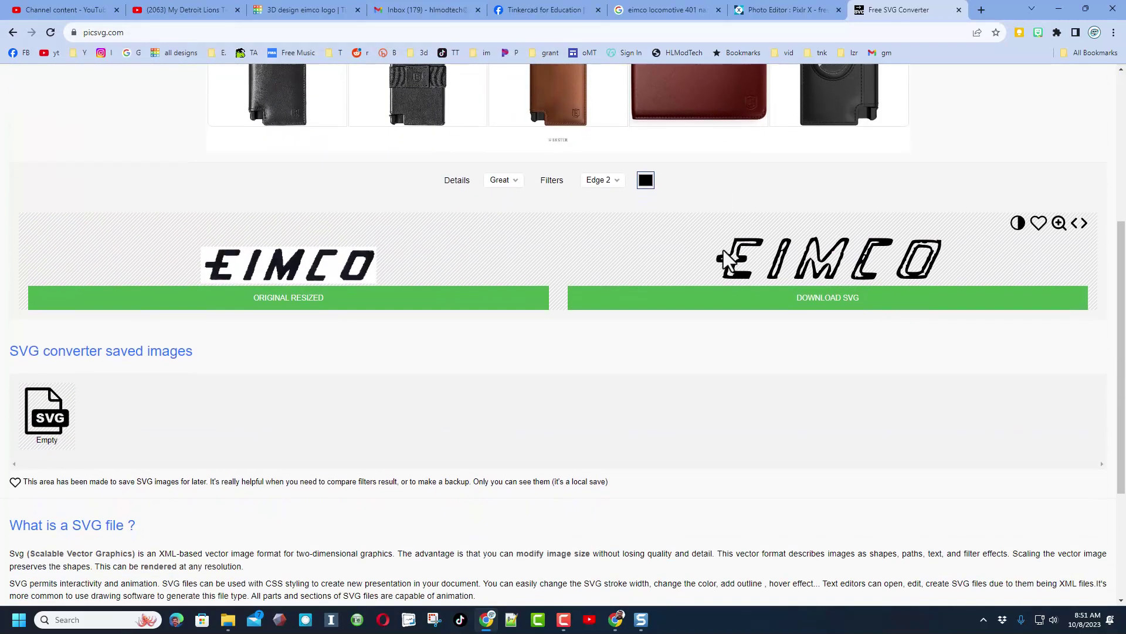
pyautogui.scroll(1, 638, 219)
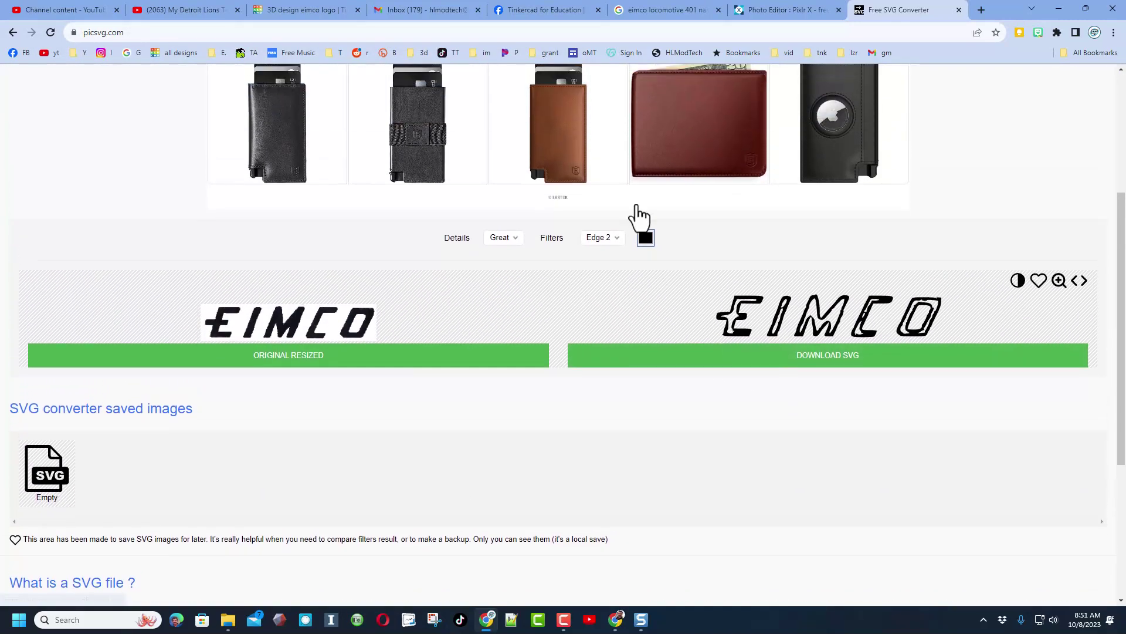
pyautogui.click(609, 237)
pyautogui.click(600, 311)
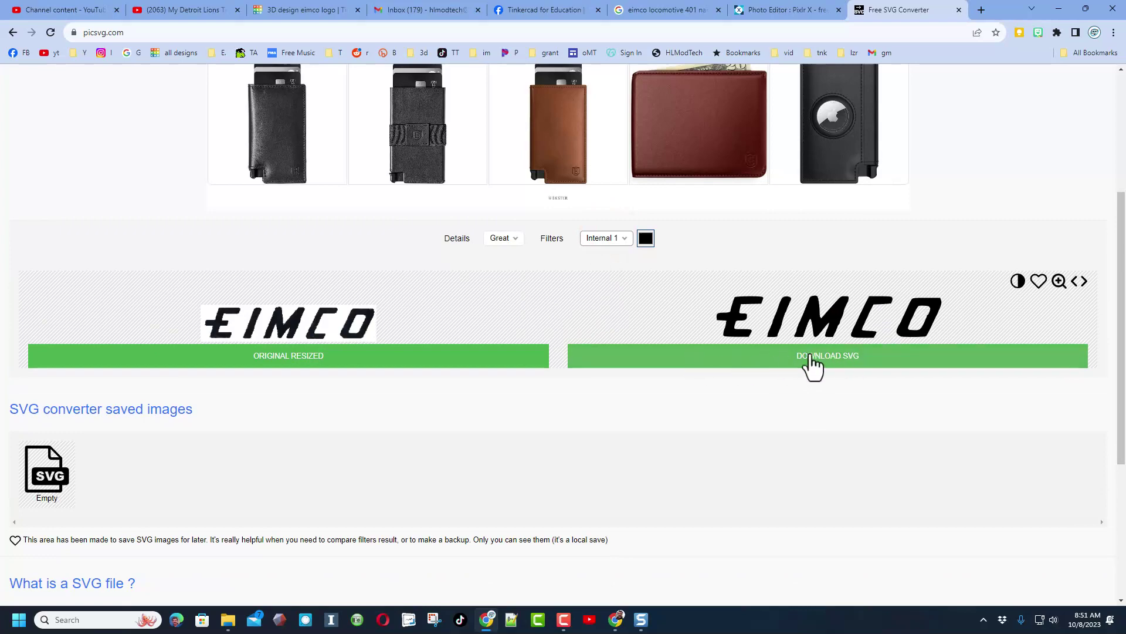
pyautogui.click(843, 355)
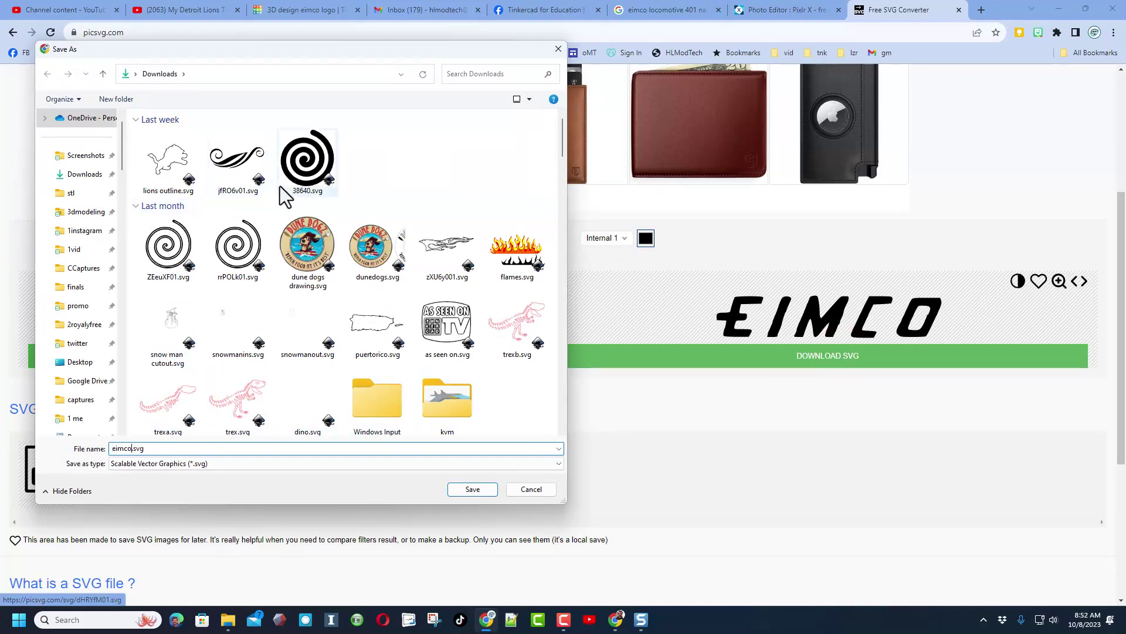
pyautogui.click(476, 489)
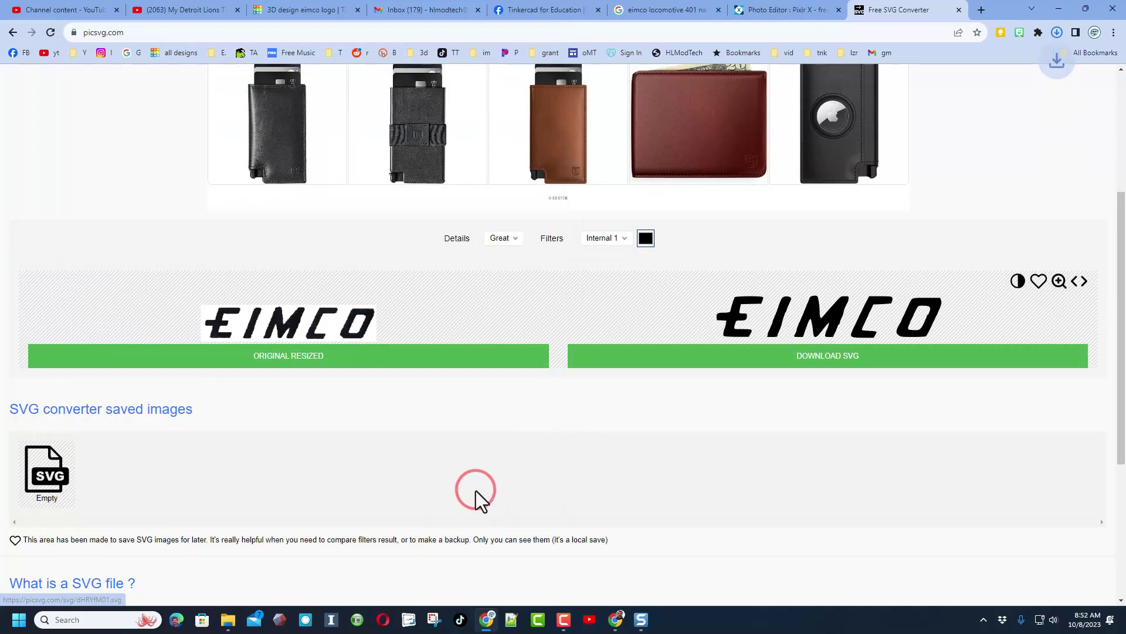
pyautogui.hotkey('ctrl', '3')
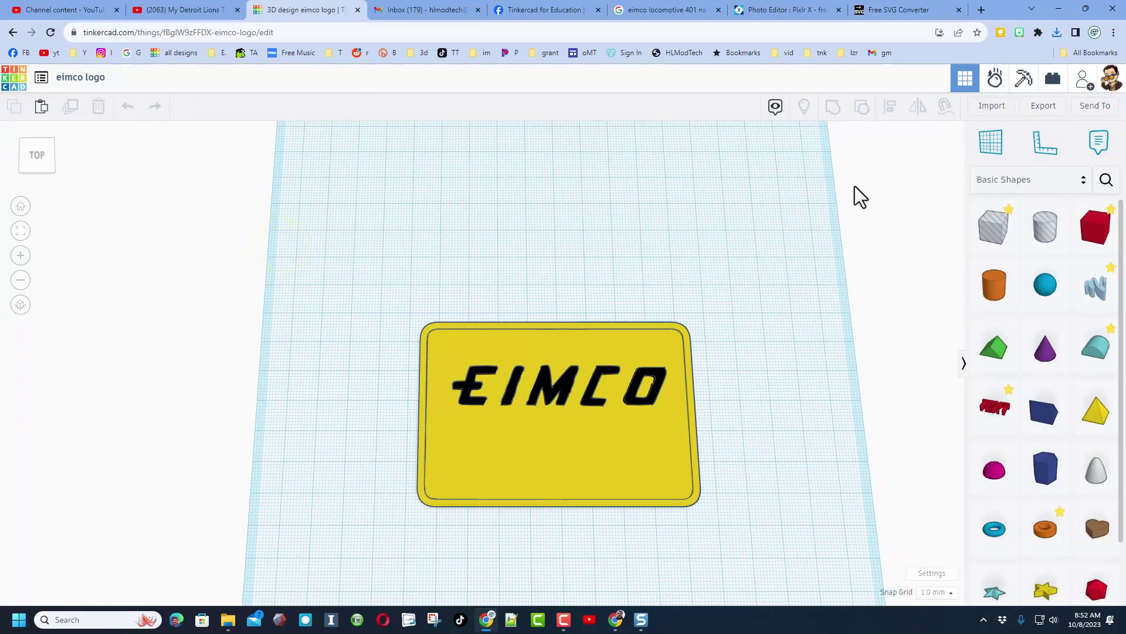
# - Import eimco.svg centred on the artwork at 60 mm wide
pyautogui.click(991, 105)
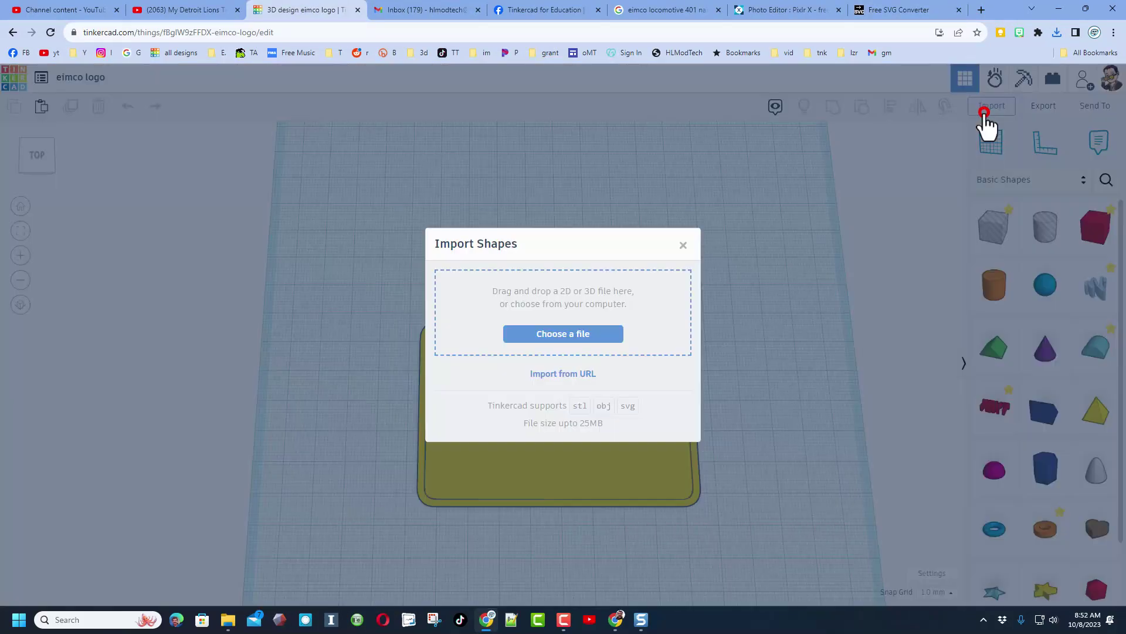
pyautogui.click(575, 333)
pyautogui.click(210, 160)
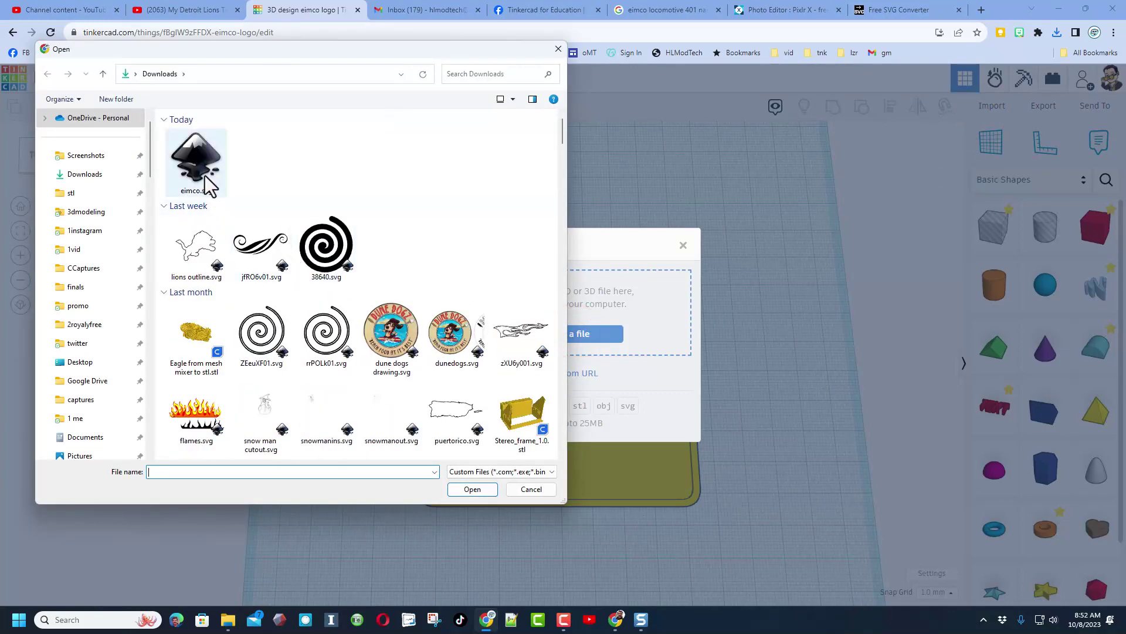
pyautogui.doubleClick(209, 160)
pyautogui.click(533, 320)
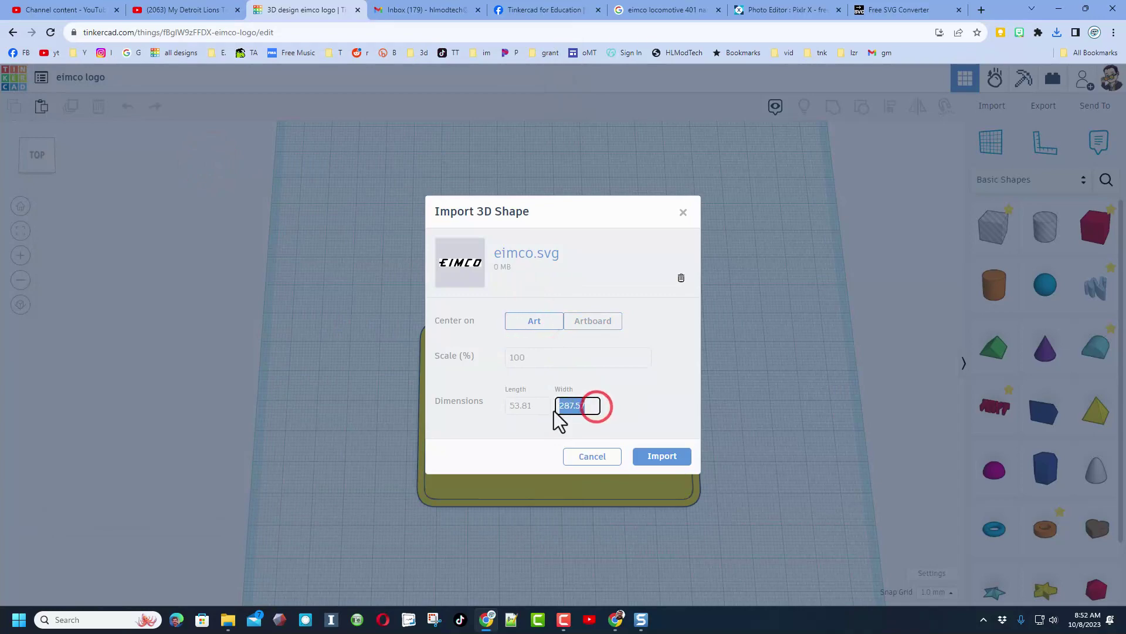
pyautogui.write('60')
pyautogui.click(640, 456)
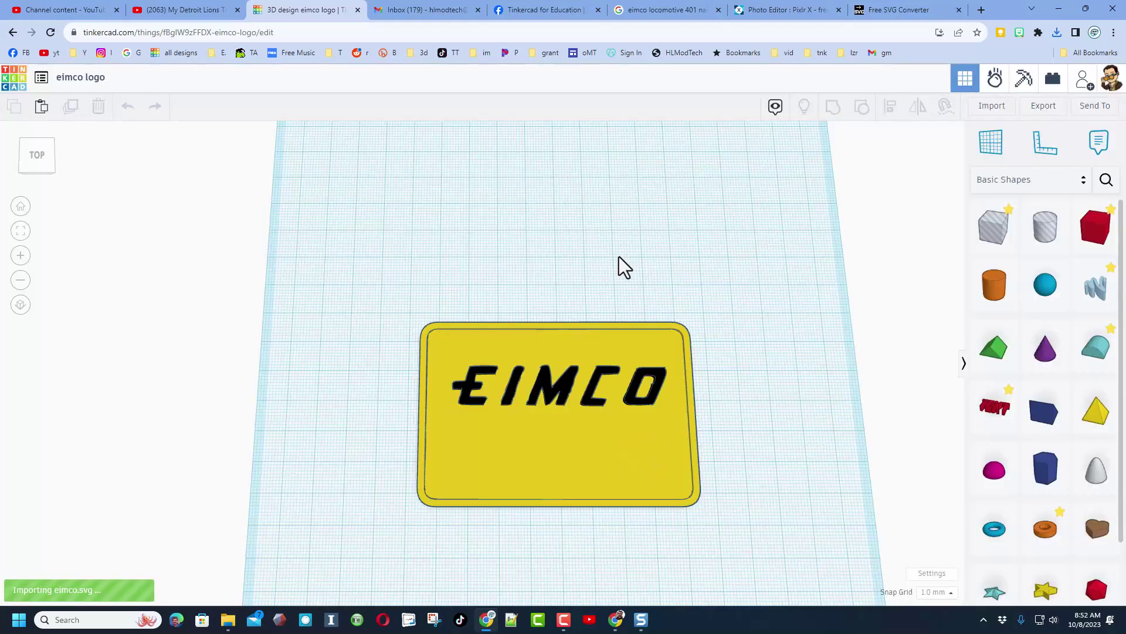
# - Place the EIMCO lettering on the plate and give it a solid black colour
pyautogui.click(651, 277)
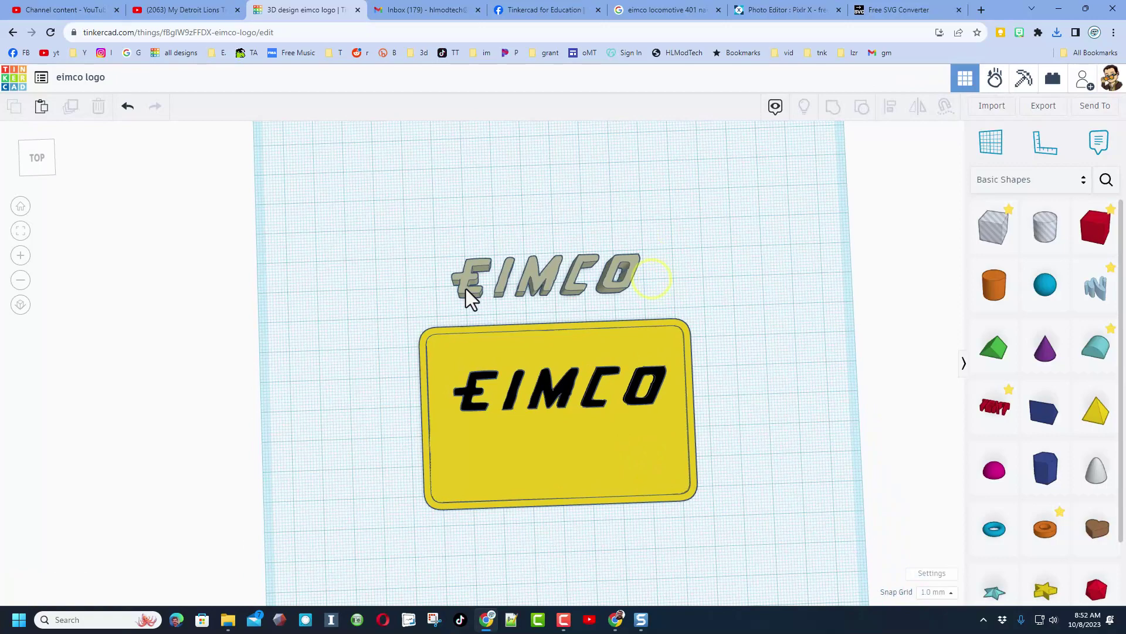
pyautogui.click(554, 273)
pyautogui.click(854, 181)
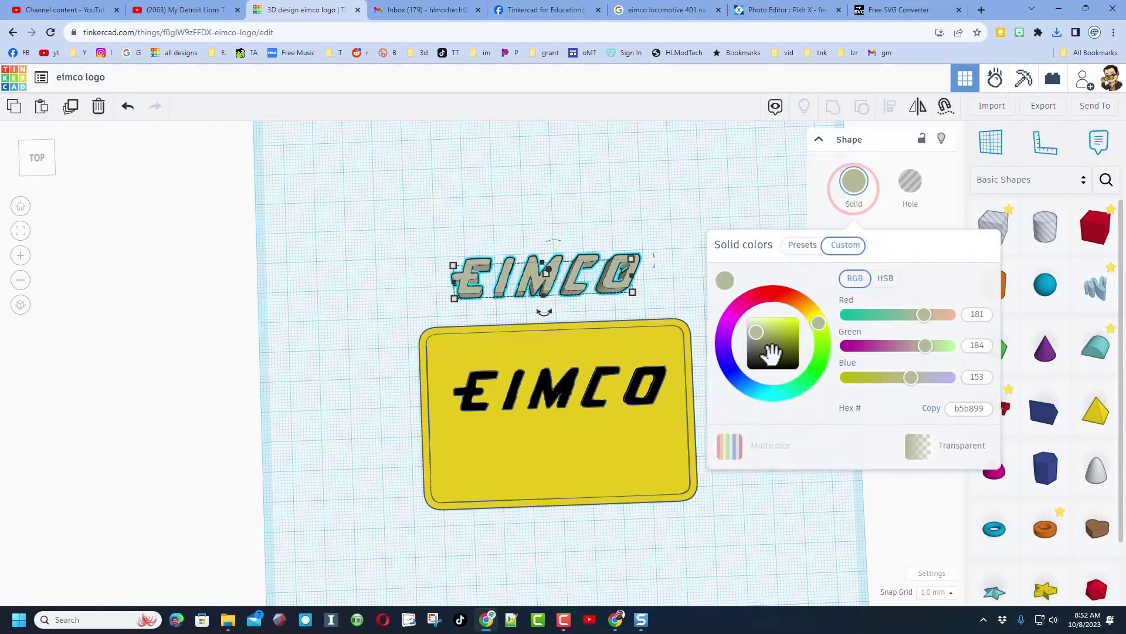
pyautogui.moveTo(771, 352); pyautogui.dragTo(722, 395)
pyautogui.click(611, 178)
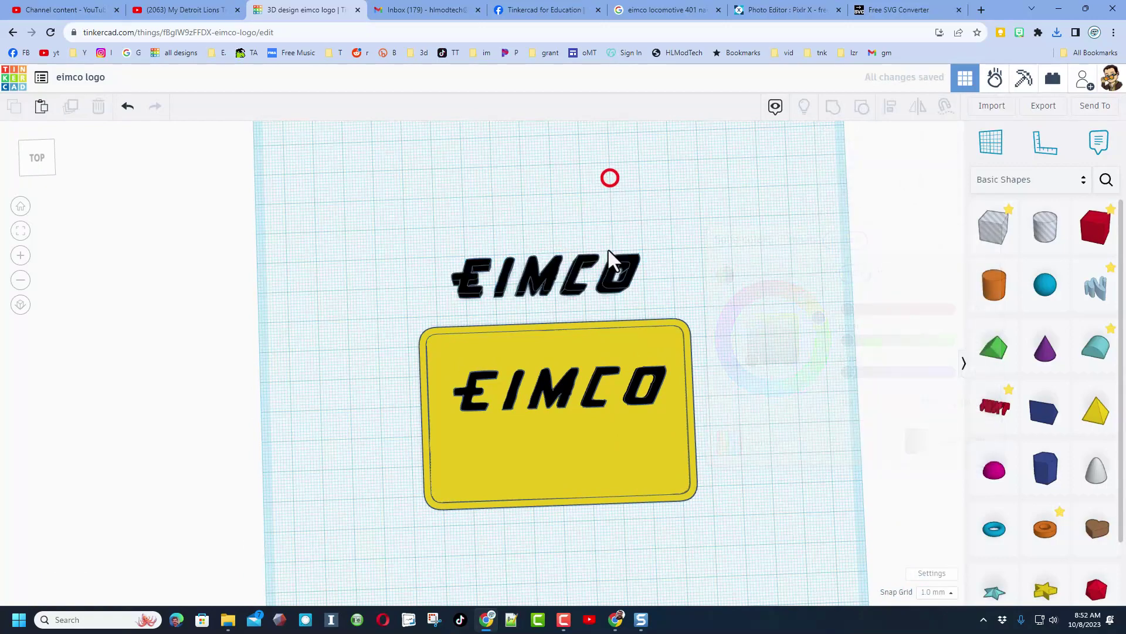
# - Orbit and zoom around the plate to inspect the raised black lettering from several angles
pyautogui.moveTo(608, 248); pyautogui.dragTo(560, 294)
pyautogui.scroll(5, 664, 209)
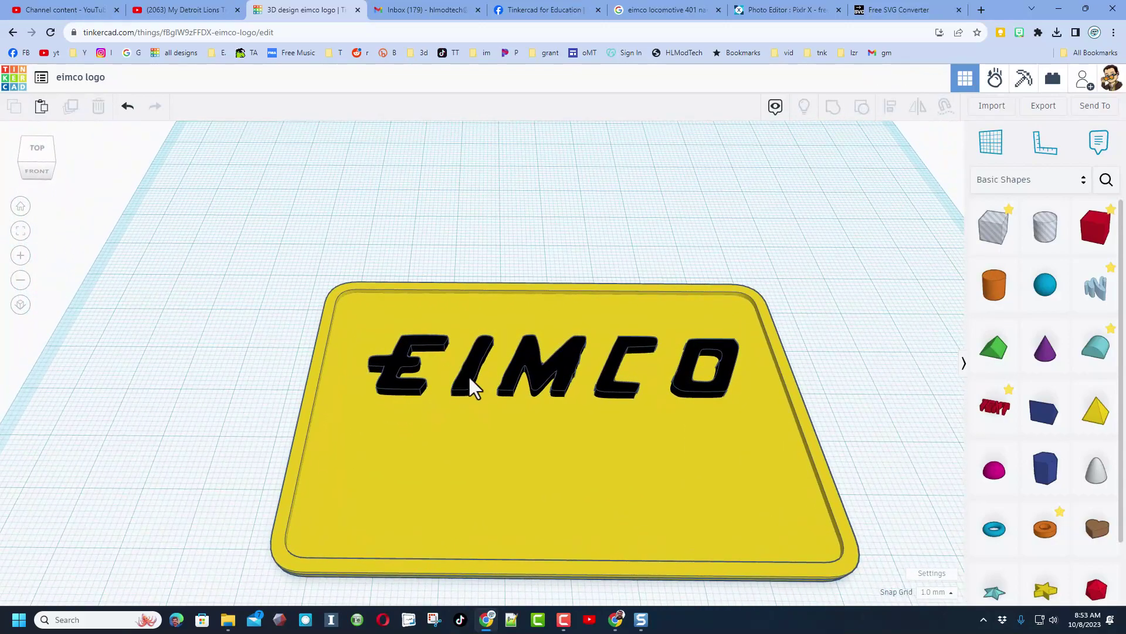
pyautogui.moveTo(526, 227); pyautogui.dragTo(443, 415)
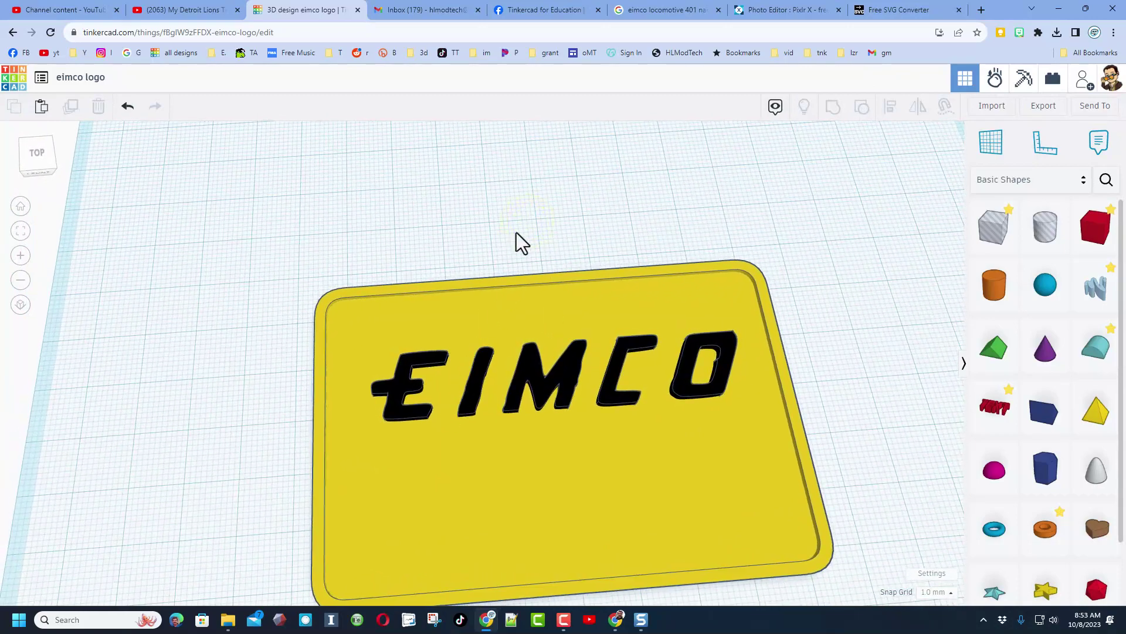
pyautogui.moveTo(601, 216); pyautogui.dragTo(627, 241)
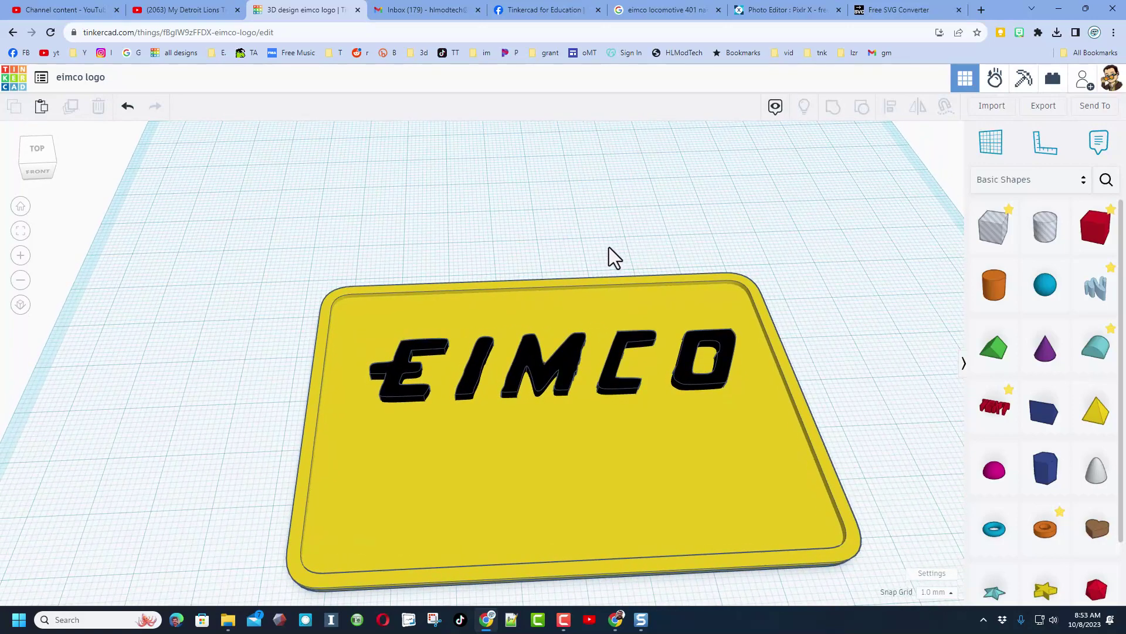
pyautogui.moveTo(609, 248); pyautogui.dragTo(678, 176)
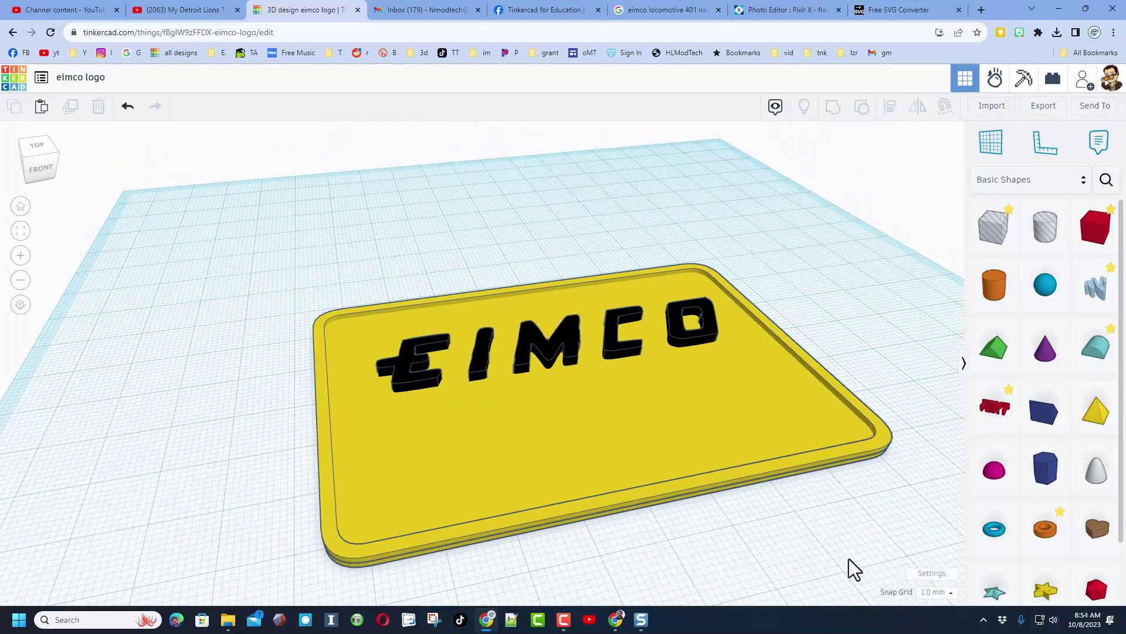
pyautogui.scroll(-1, 844, 552)
pyautogui.scroll(-1, 839, 549)
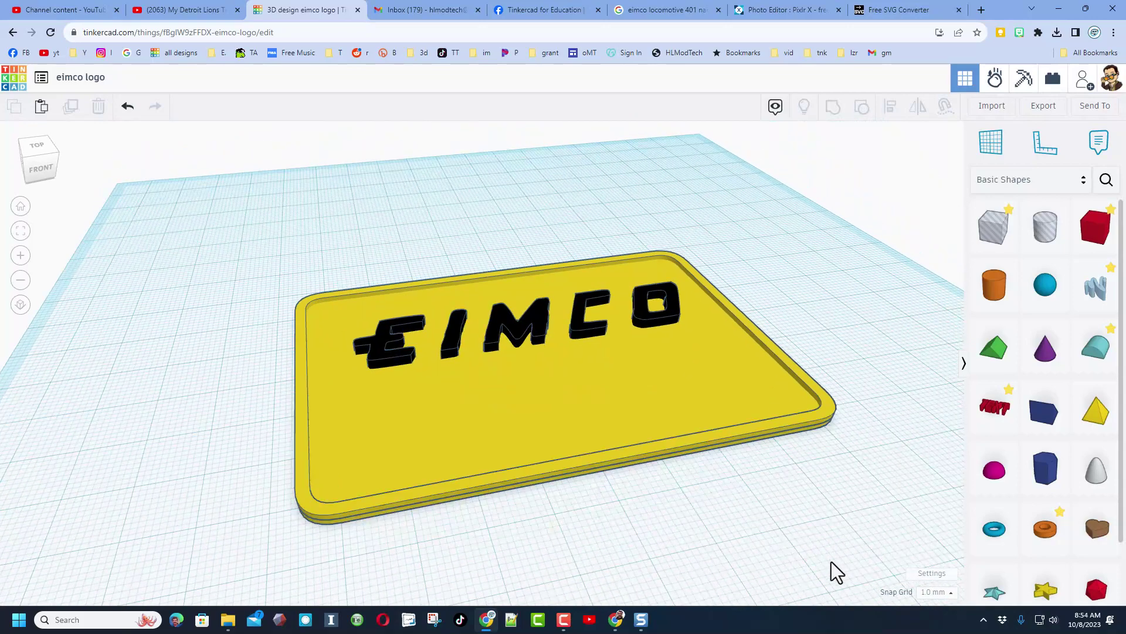
pyautogui.moveTo(818, 501); pyautogui.dragTo(801, 519)
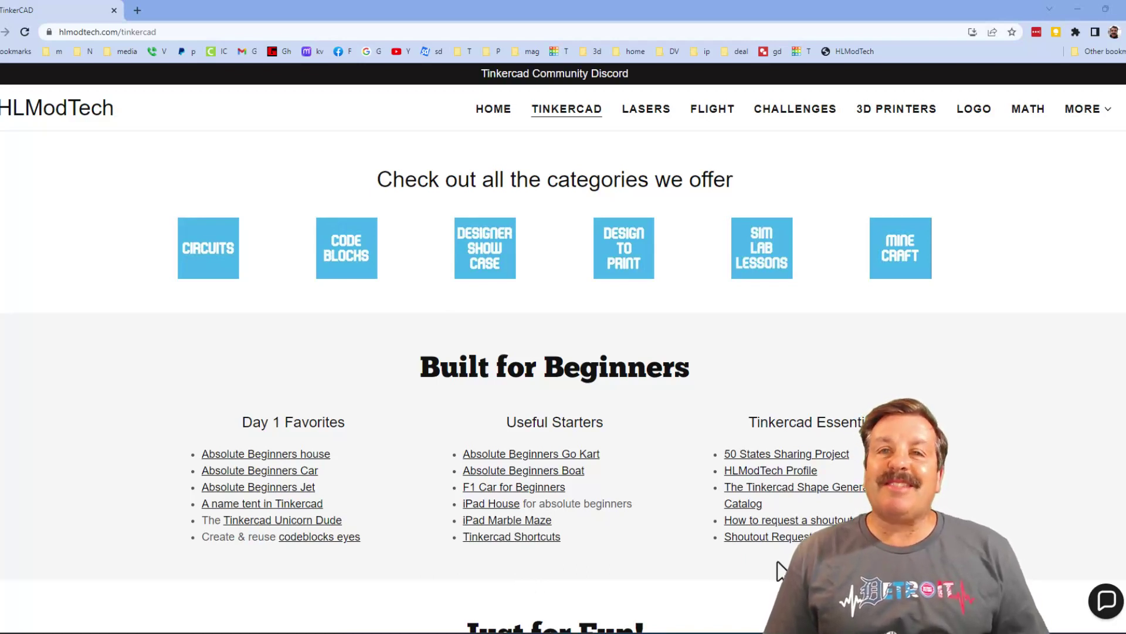
# - Toggle the contact chat panel, open the Tinkercad Community Discord invite, then return to hlmodtech.com/tinkercad
pyautogui.click(1104, 599)
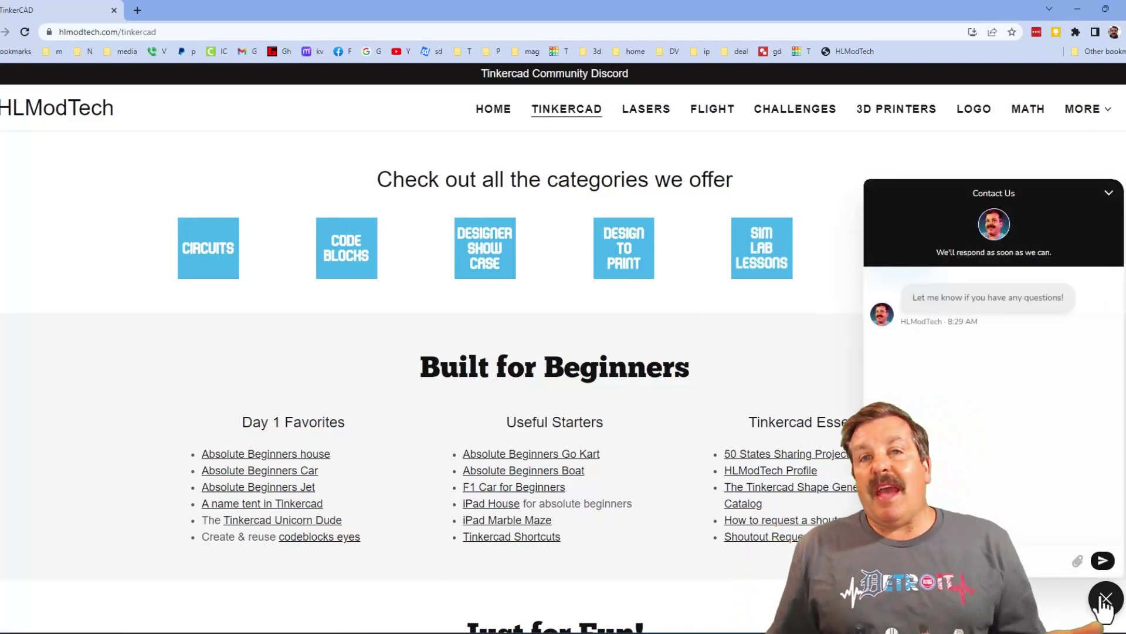
pyautogui.click(1106, 600)
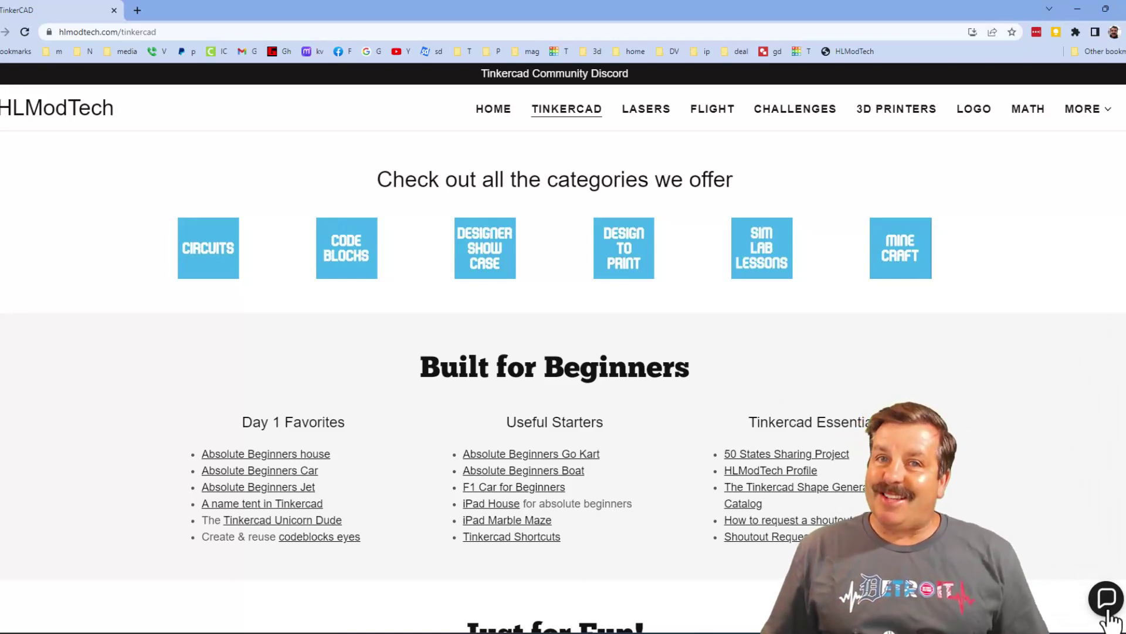
pyautogui.moveTo(425, 95); pyautogui.dragTo(426, 47)
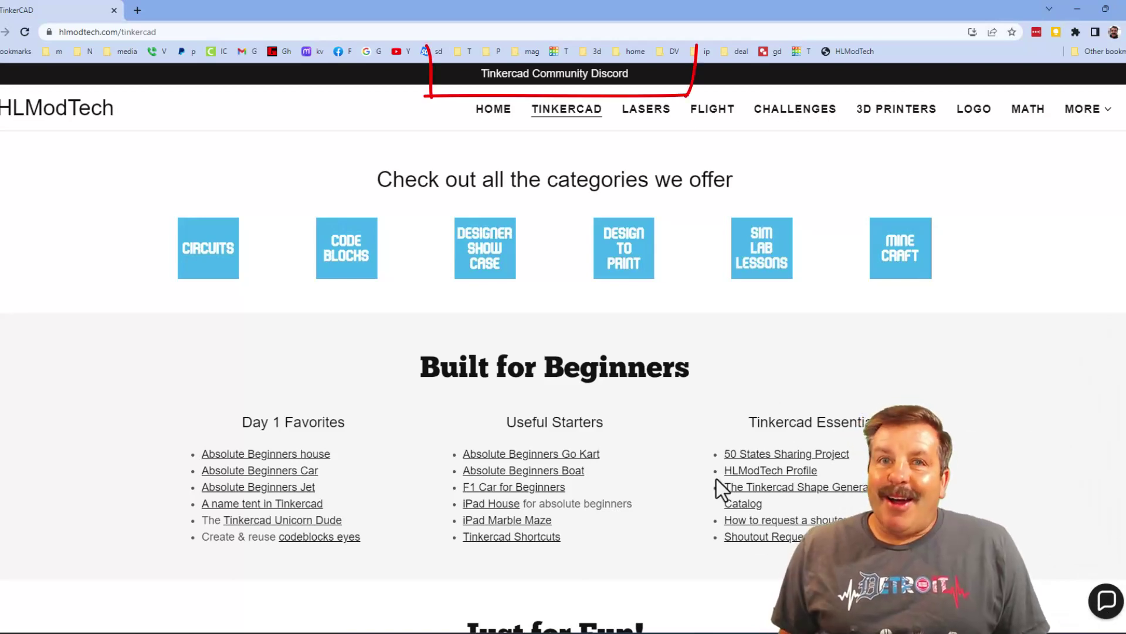
pyautogui.click(561, 73)
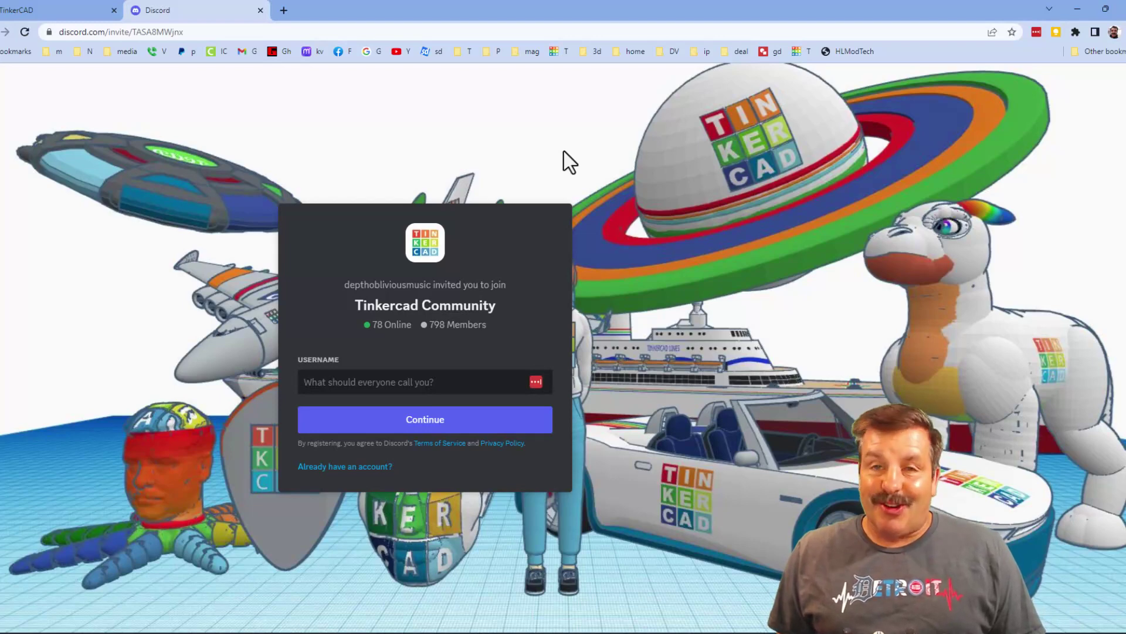
pyautogui.hotkey('ctrl', 'shift', 'Tab')
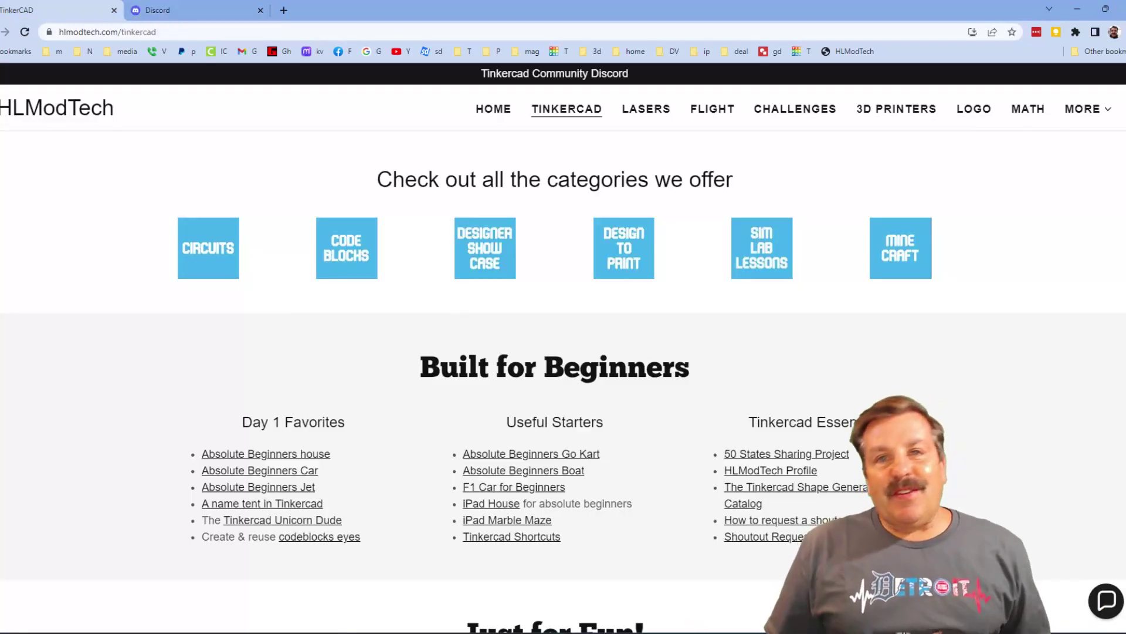